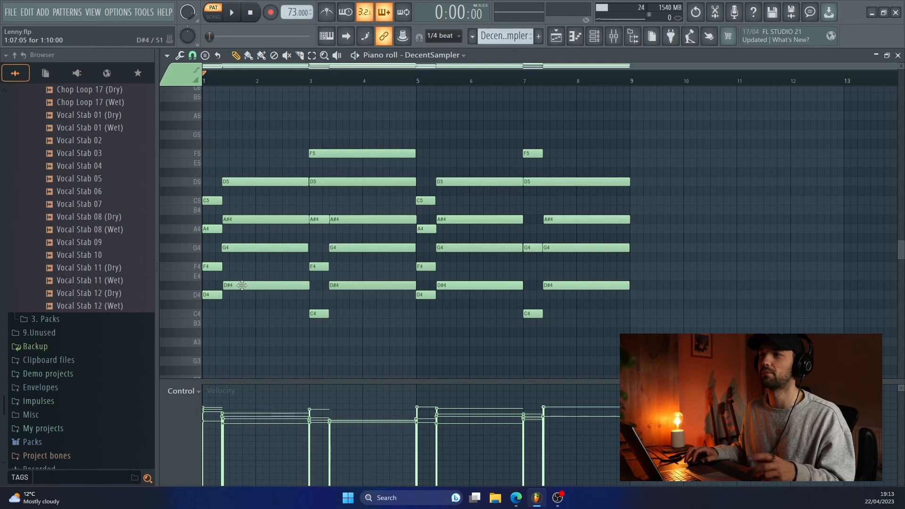
# - Play back the DecentSampler chord pattern in the piano roll, then stop playback
pyautogui.press('y')
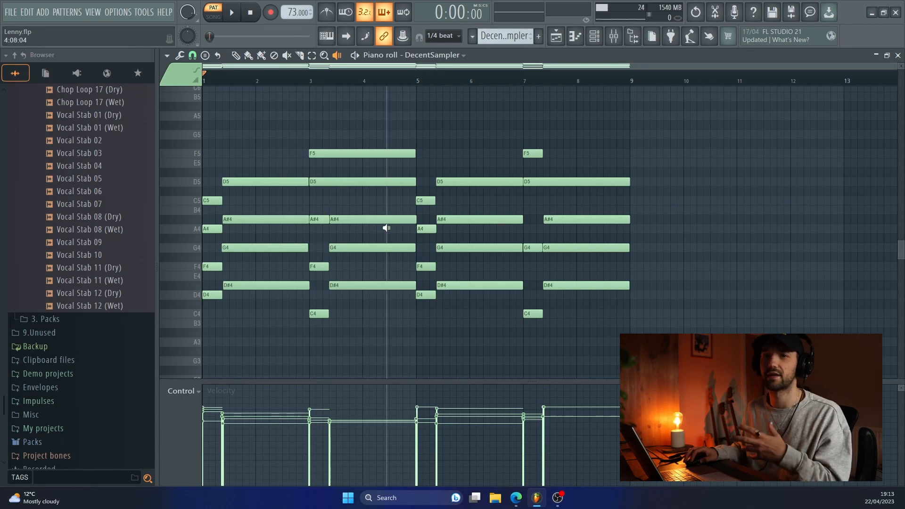
pyautogui.click(237, 14)
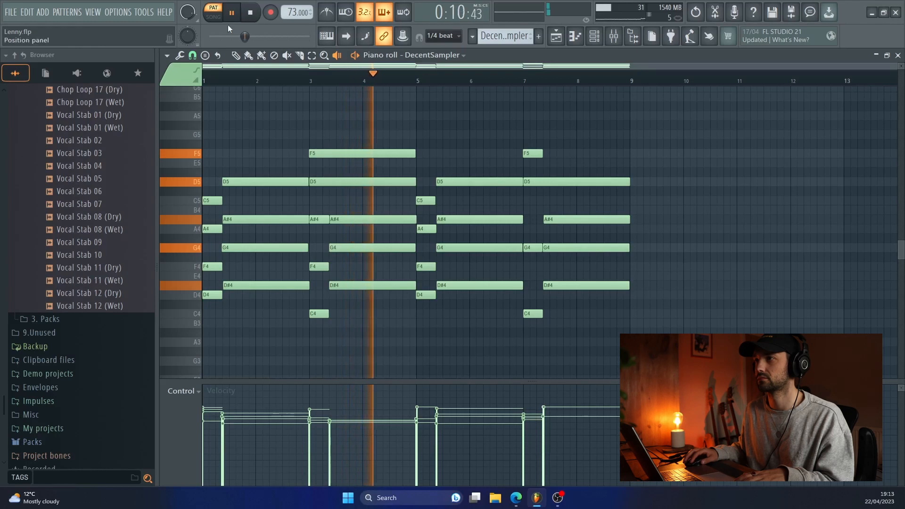
pyautogui.press('space')
# - Show the mixer and inspect the Tape Cassette 2 settings on the Chords 2 track, then close the plugin
pyautogui.click(613, 36)
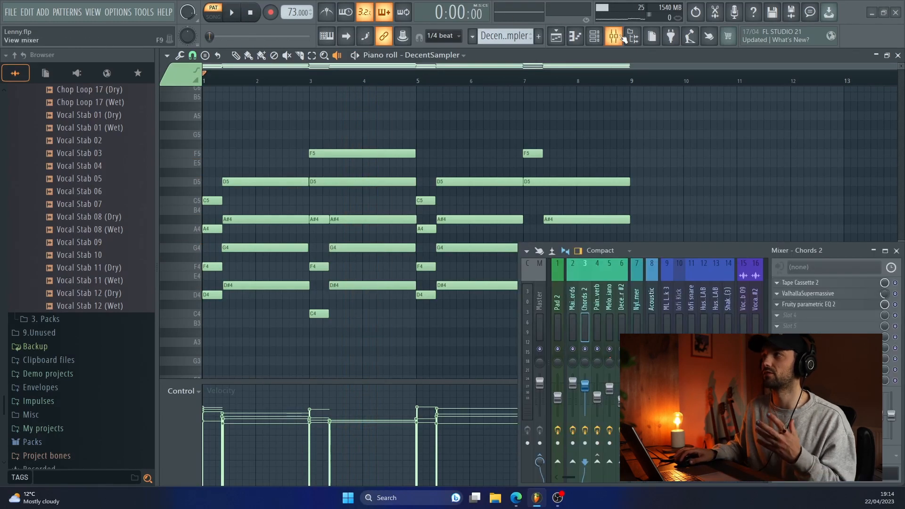
pyautogui.click(819, 284)
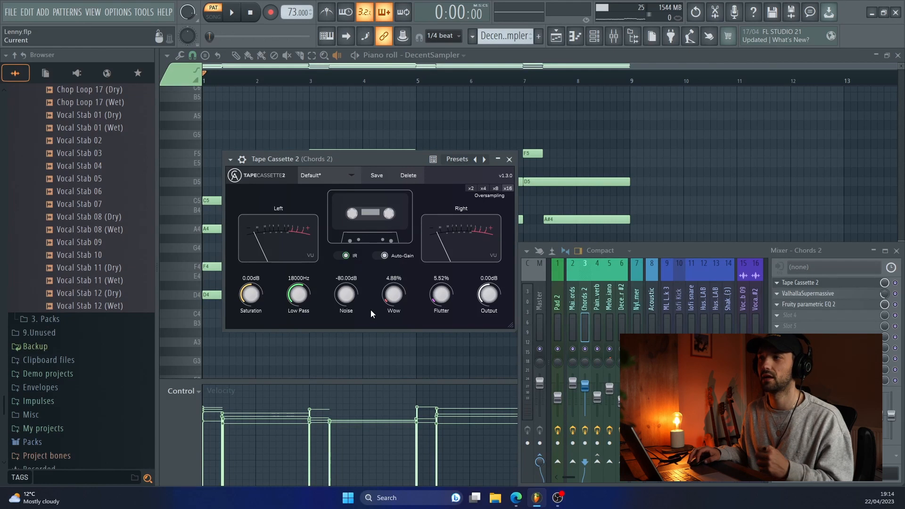
pyautogui.click(513, 161)
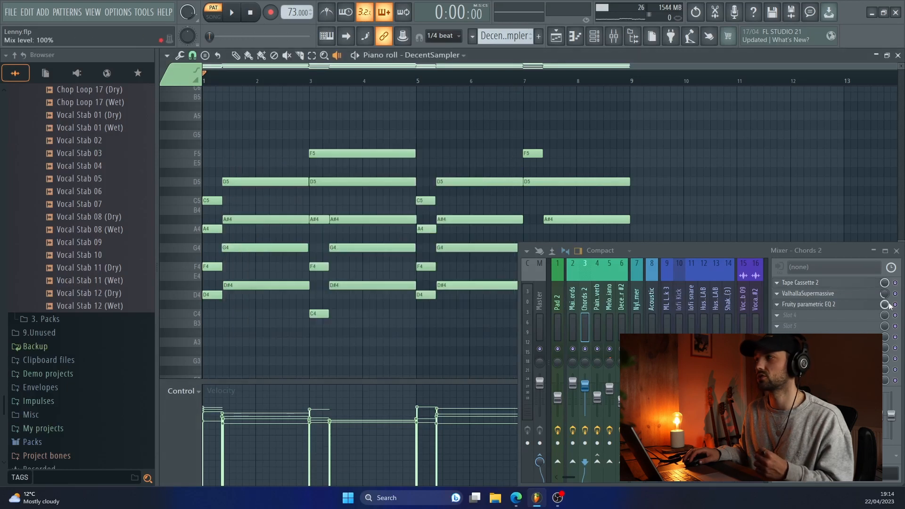
# - Inspect the ValhallaSupermassive reverb settings on Chords 2, moving the mixer clear of the plugin window
pyautogui.click(820, 294)
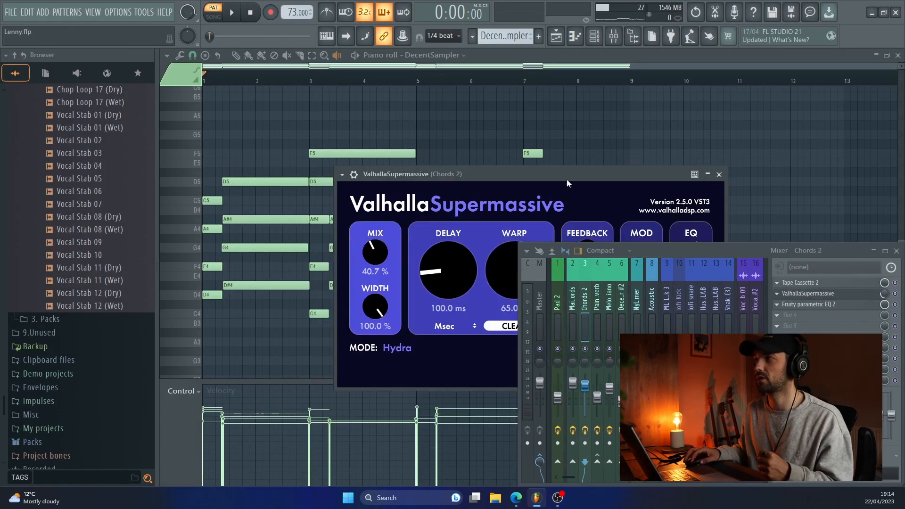
pyautogui.moveTo(674, 252); pyautogui.dragTo(675, 288)
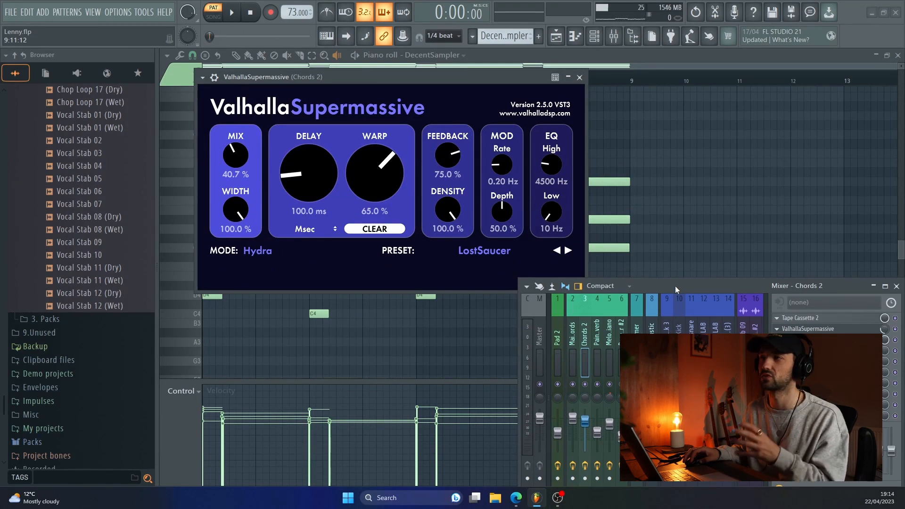
pyautogui.moveTo(755, 286); pyautogui.dragTo(639, 225)
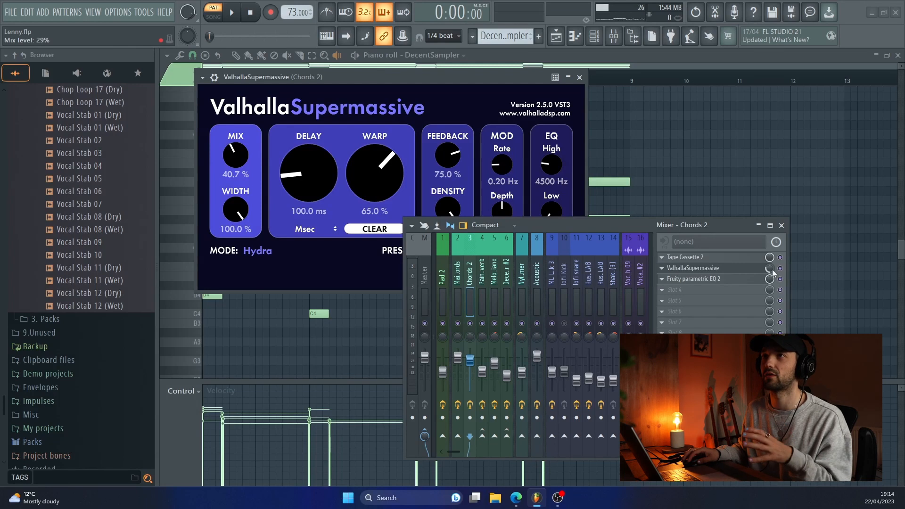
# - Examine the Fruity parametric EQ 2 curve on Chords 2 with the mixer moved aside, then close the equalizer
pyautogui.click(692, 279)
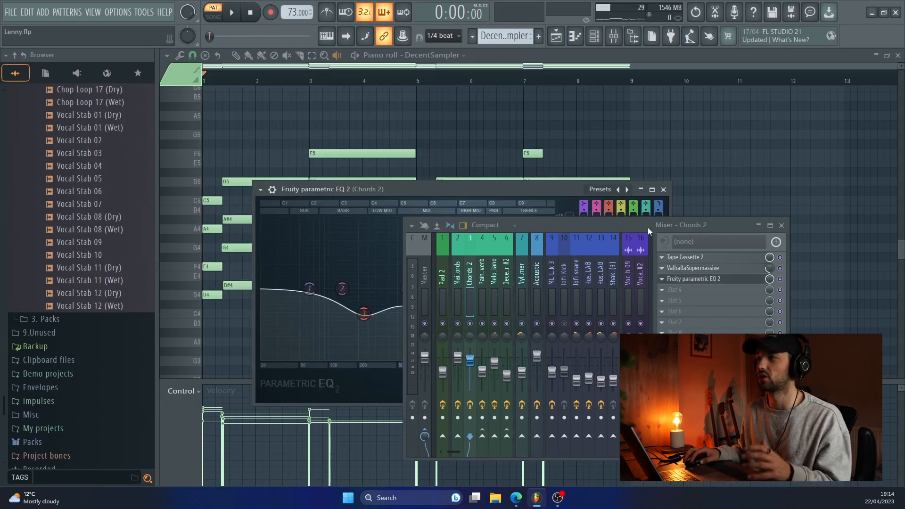
pyautogui.moveTo(648, 228); pyautogui.dragTo(813, 341)
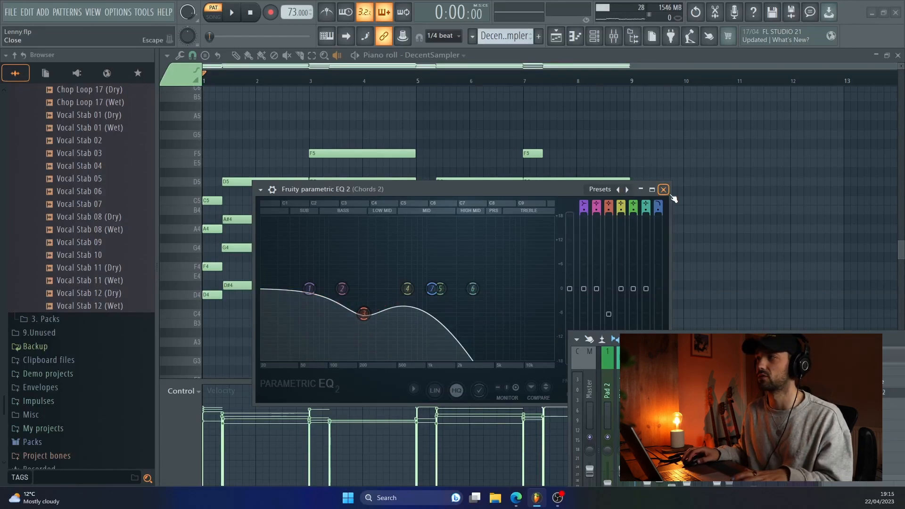
pyautogui.click(664, 190)
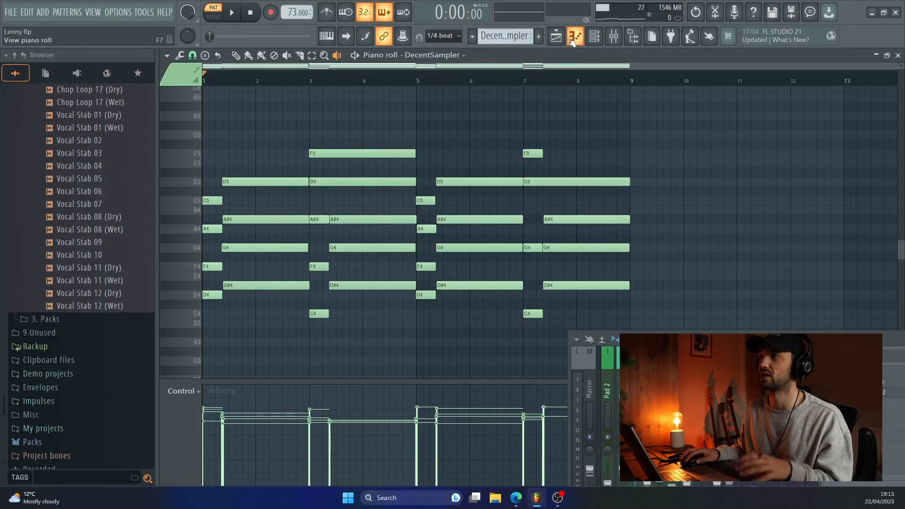
# - Open the LABS pattern from Track 5 of the playlist in the piano roll and examine its chord notes
pyautogui.click(556, 36)
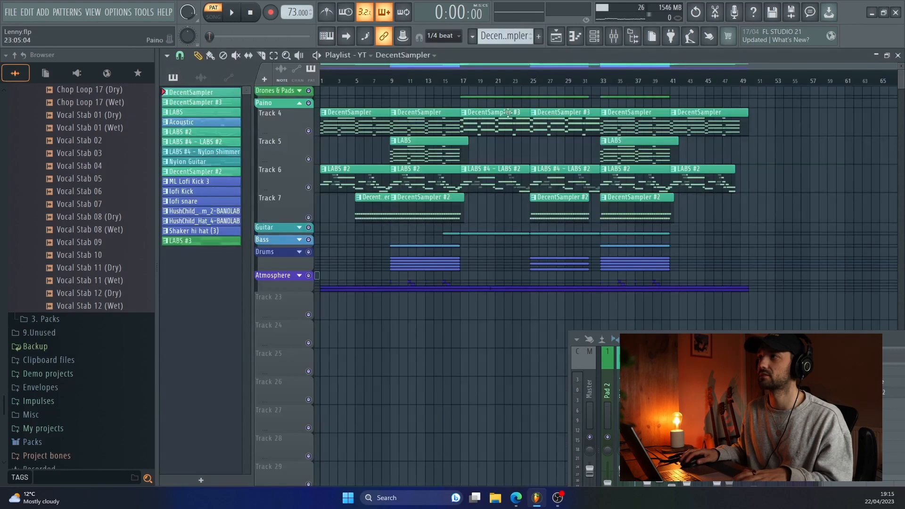
pyautogui.doubleClick(400, 151)
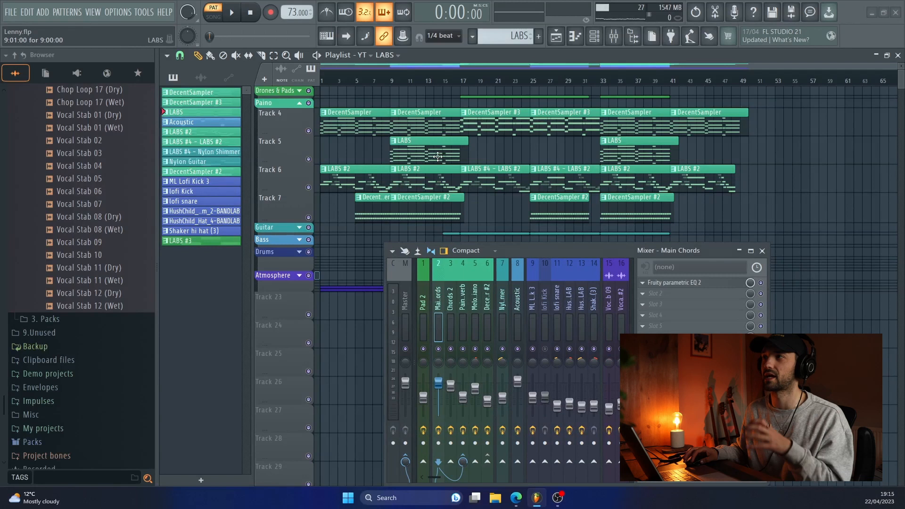
pyautogui.press('F7')
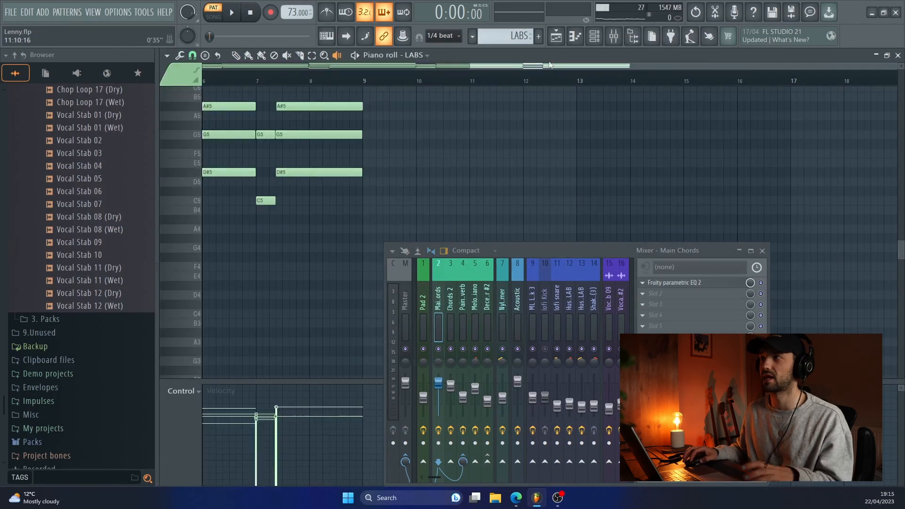
pyautogui.moveTo(556, 66); pyautogui.dragTo(315, 75)
pyautogui.scroll(3, 256, 146)
pyautogui.scroll(2, 255, 146)
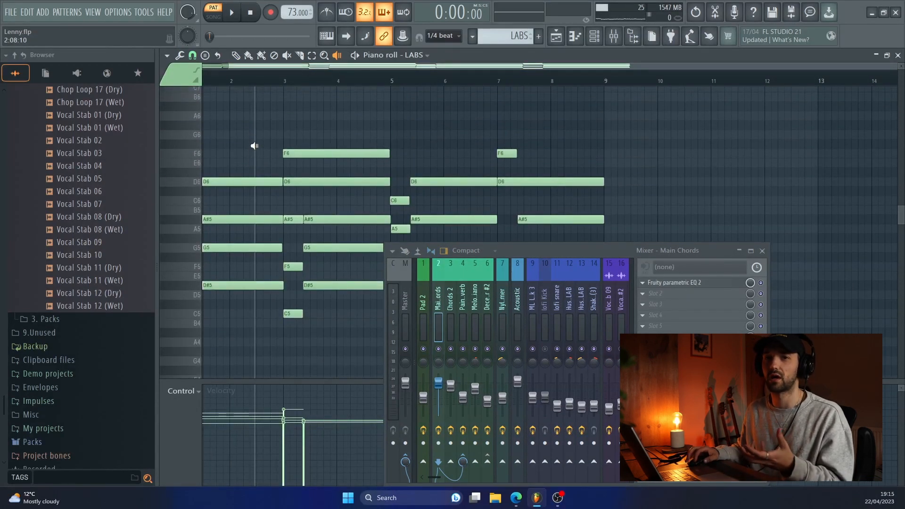
# - Return to the playlist and examine the Fruity parametric EQ 2 curve on the Main Chords mixer track, then close it
pyautogui.press('F5')
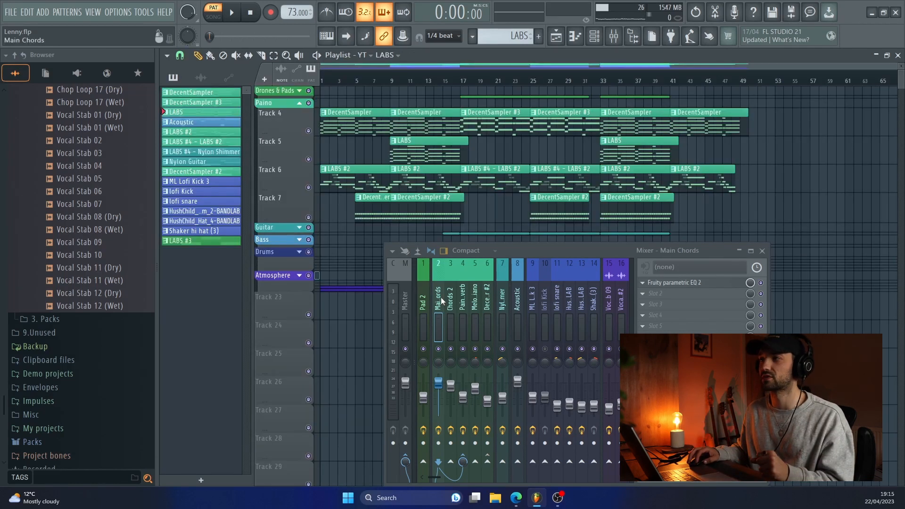
pyautogui.click(678, 283)
pyautogui.moveTo(606, 246); pyautogui.dragTo(611, 428)
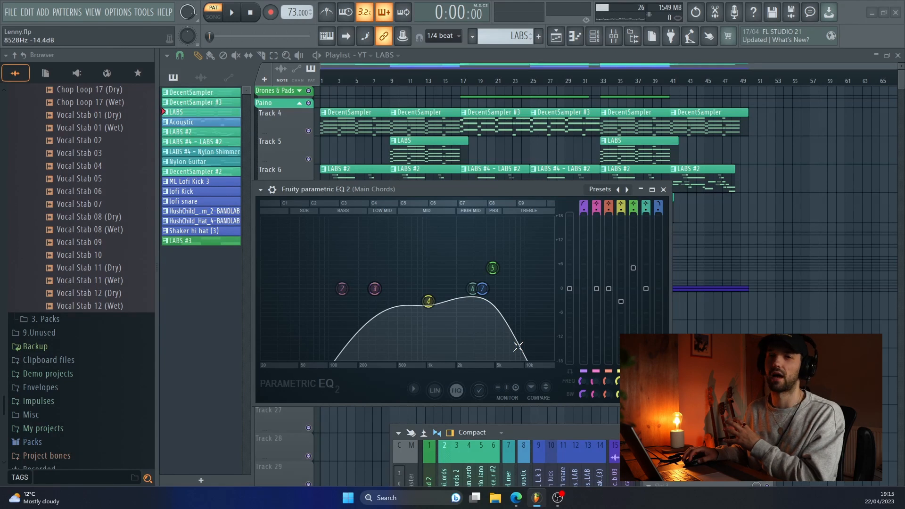
pyautogui.click(663, 189)
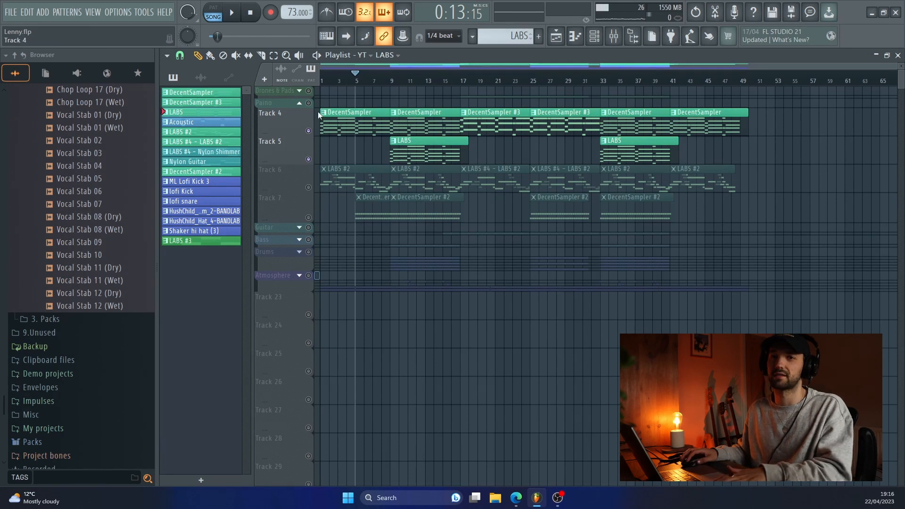
# - Play the song from bar 5 with only Tracks 4 and 5 audible, then stop and reset playback
pyautogui.press('space')
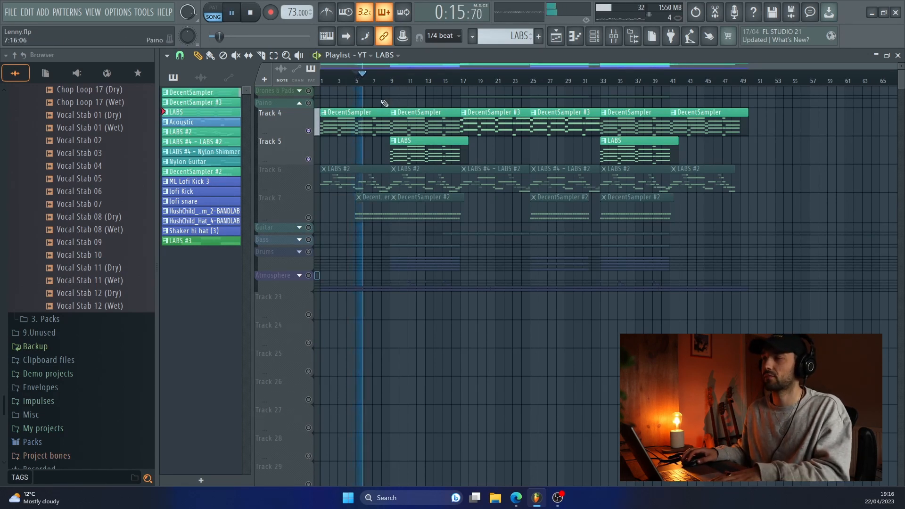
pyautogui.scroll(2, 384, 103)
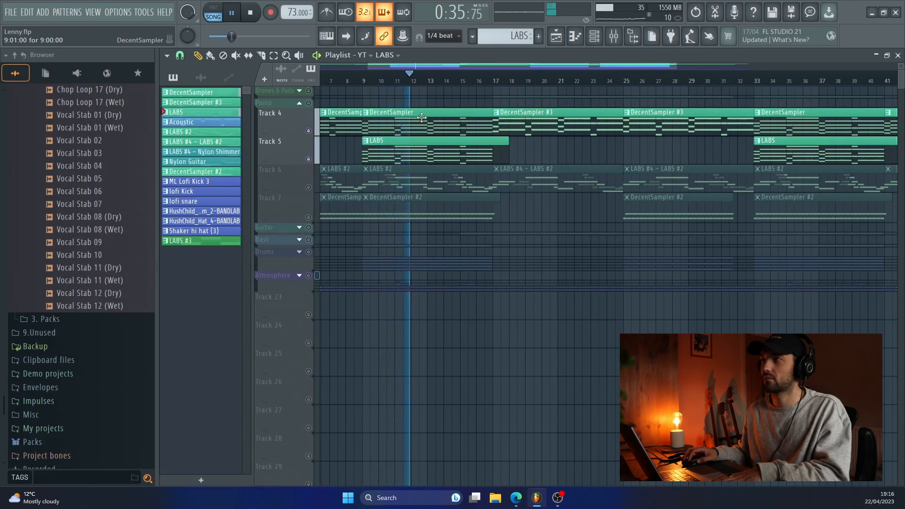
pyautogui.press('space')
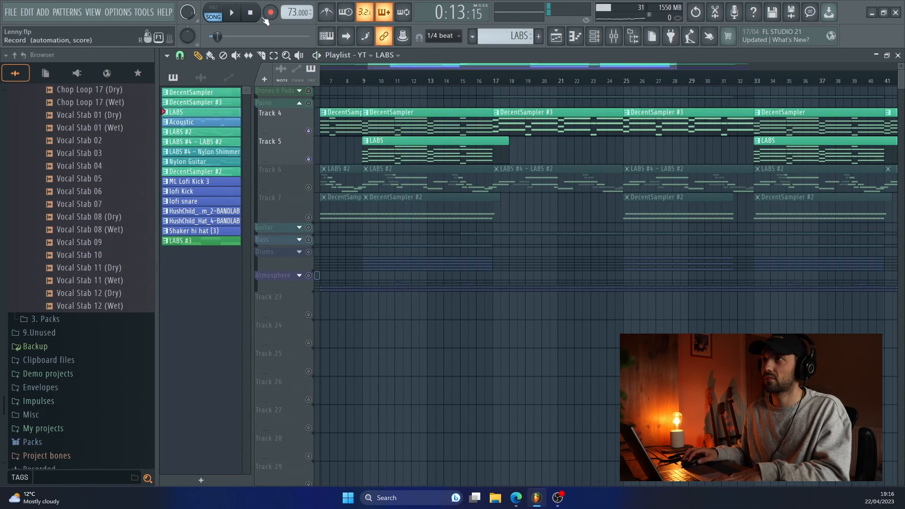
pyautogui.click(257, 17)
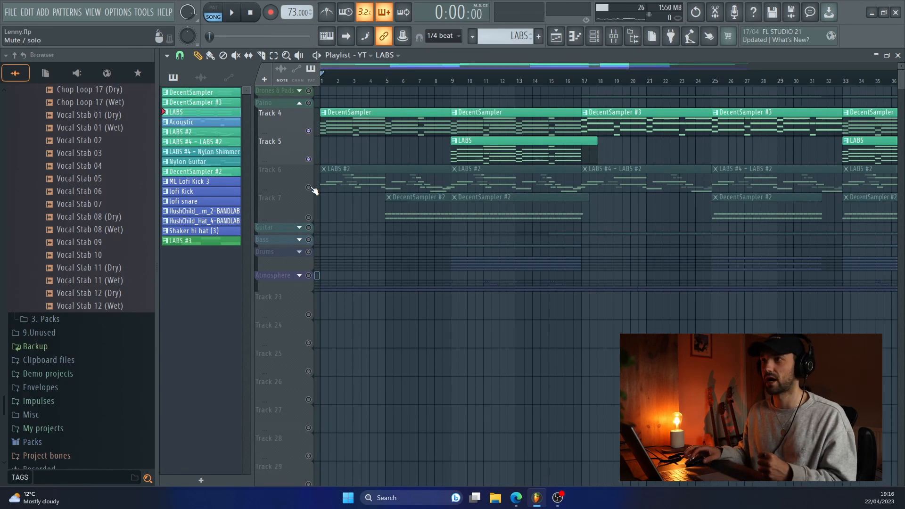
# - Unmute Track 6 and play its LABS #2 melody pattern in pattern mode from the piano roll, then stop
pyautogui.click(309, 188)
pyautogui.doubleClick(323, 188)
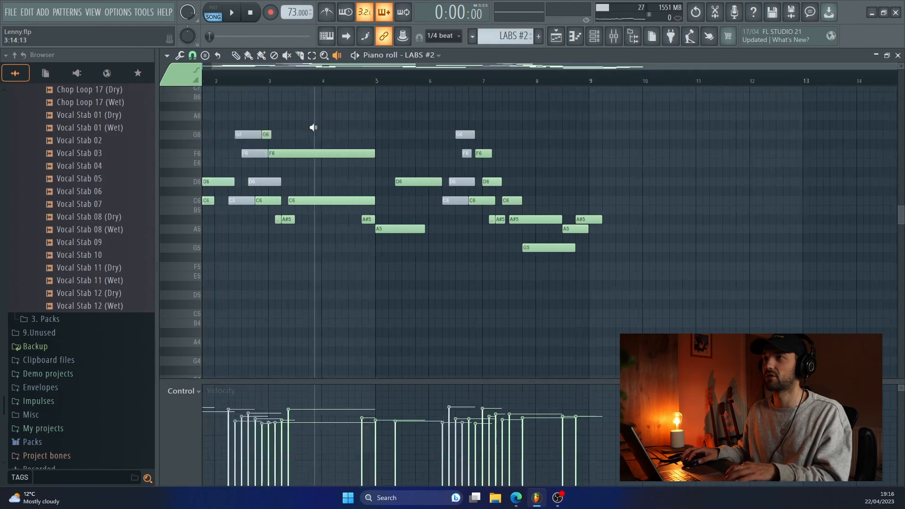
pyautogui.hscroll(-2, 313, 128)
pyautogui.click(213, 12)
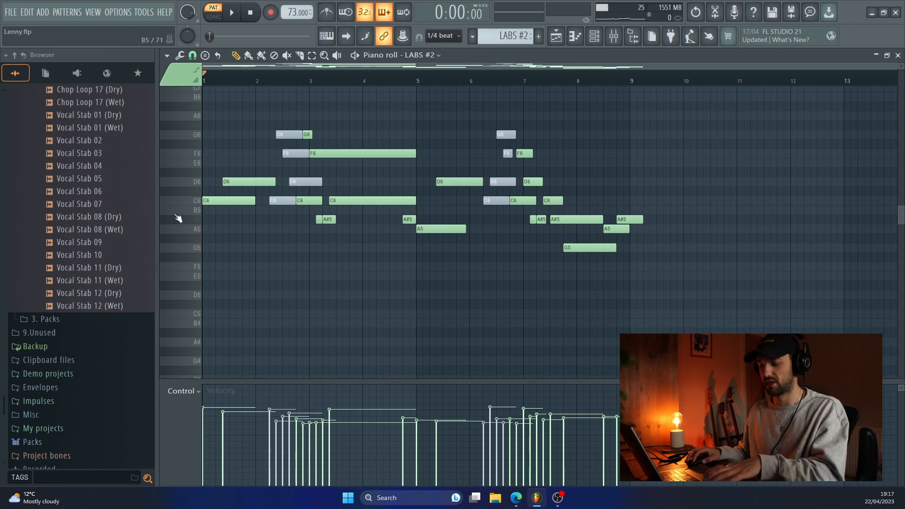
pyautogui.press('space')
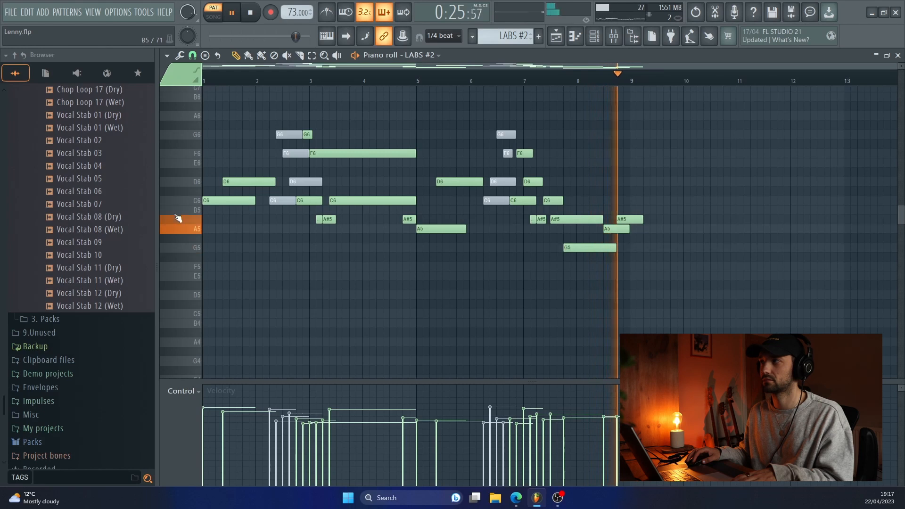
pyautogui.click(258, 16)
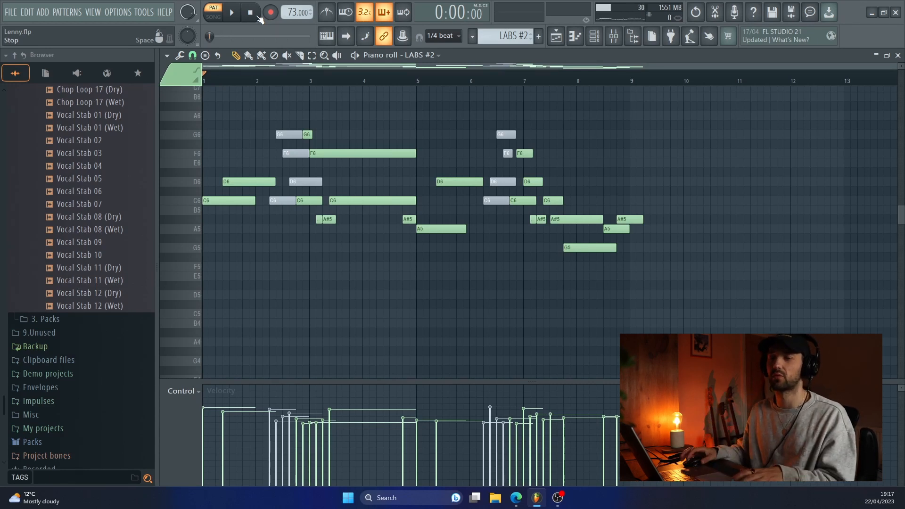
# - Unmute Track 7 in the playlist and play its DecentSampler #2 pattern from the piano roll
pyautogui.click(559, 38)
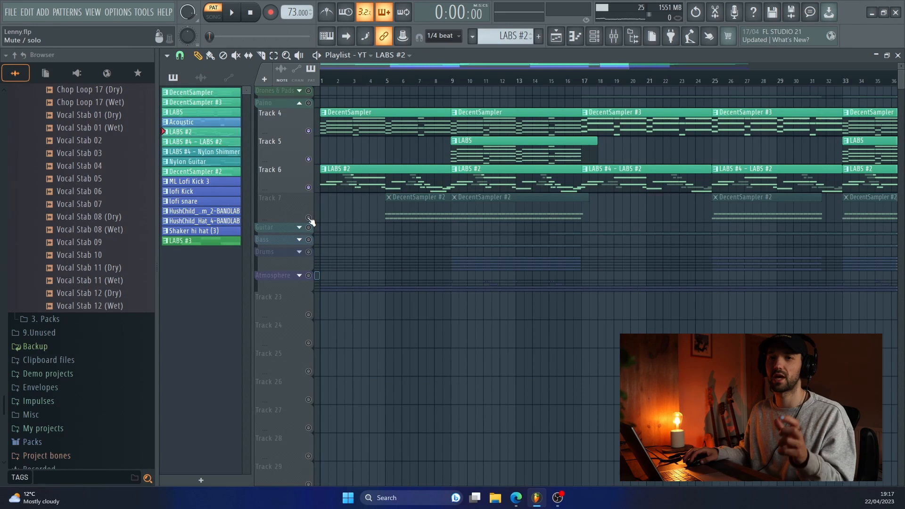
pyautogui.click(308, 217)
pyautogui.doubleClick(391, 202)
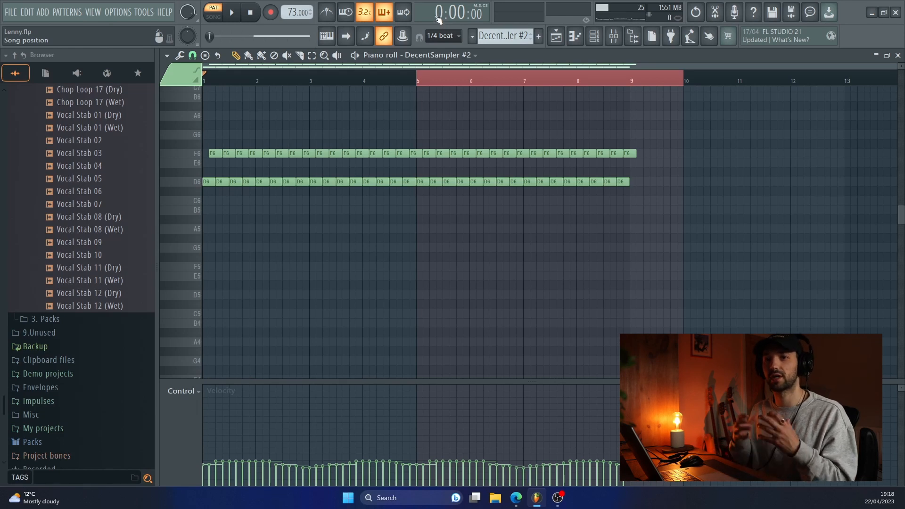
pyautogui.click(239, 16)
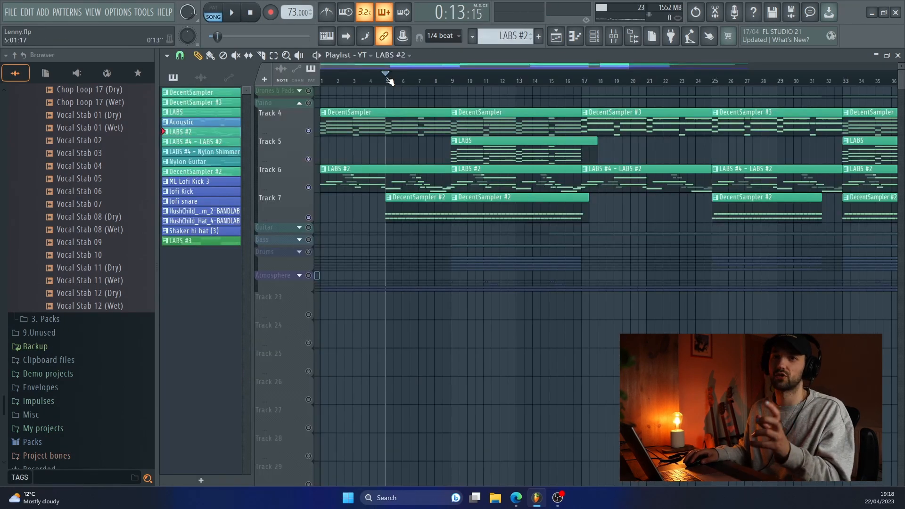
# - Play the four piano tracks together from bar 1 of the playlist, then stop playback
pyautogui.click(322, 80)
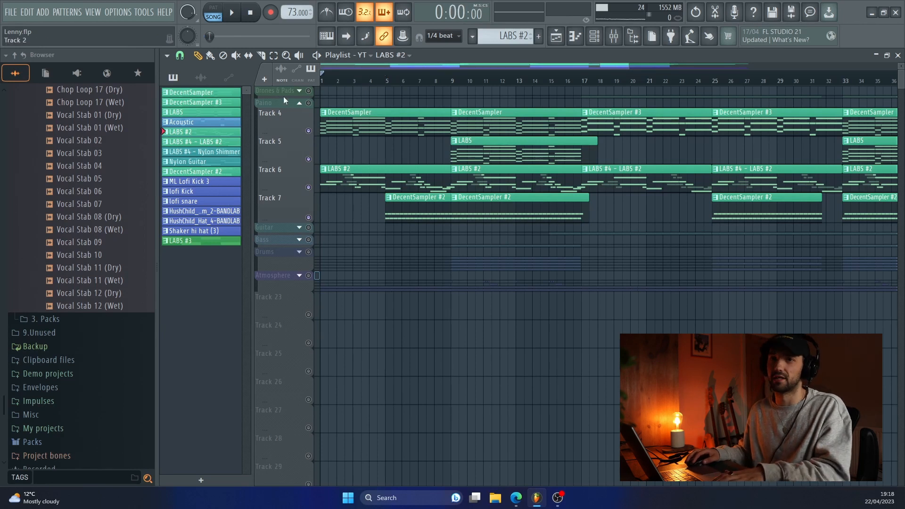
pyautogui.press('space')
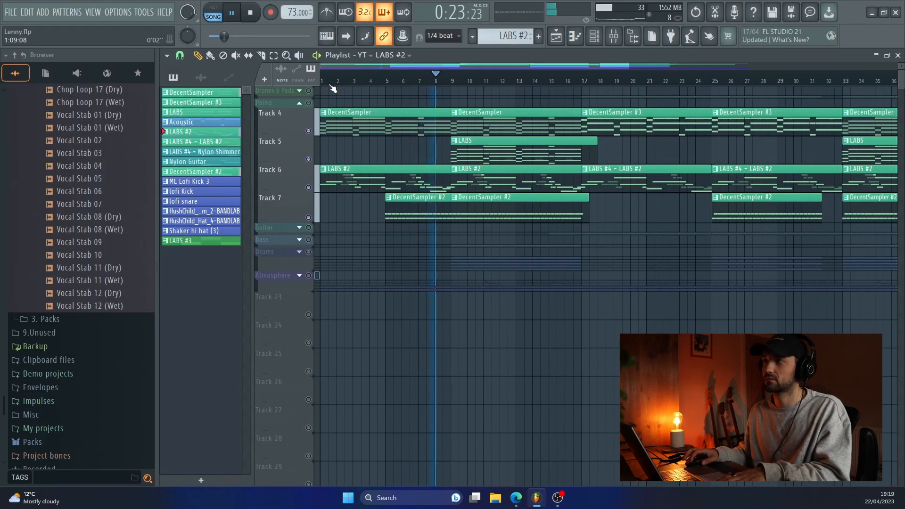
pyautogui.press('space')
# - Show the mixer and inspect the Fruity Love Philter and Patcher effects on the Melody Piano track
pyautogui.press('F9')
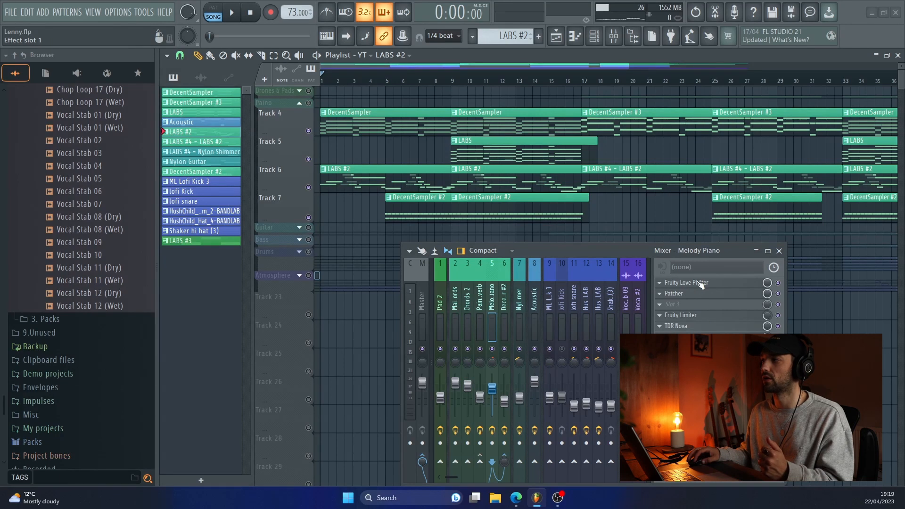
pyautogui.click(671, 307)
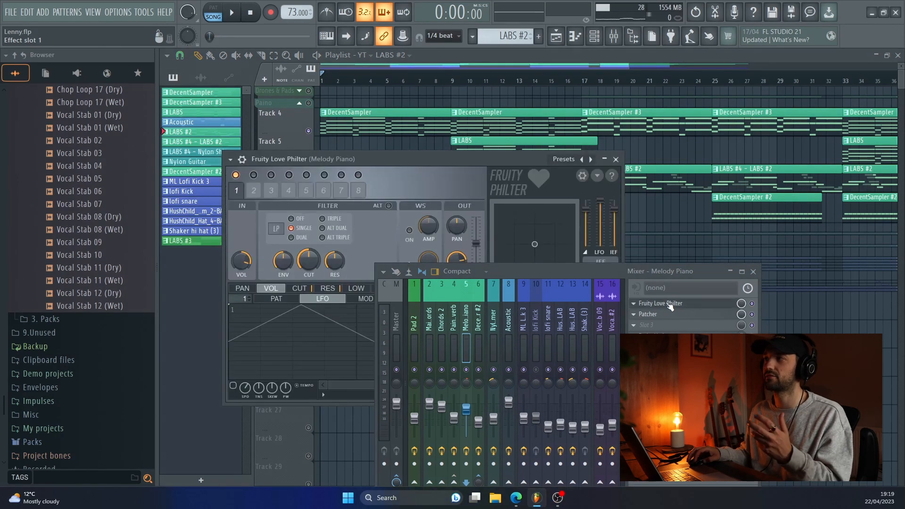
pyautogui.click(670, 307)
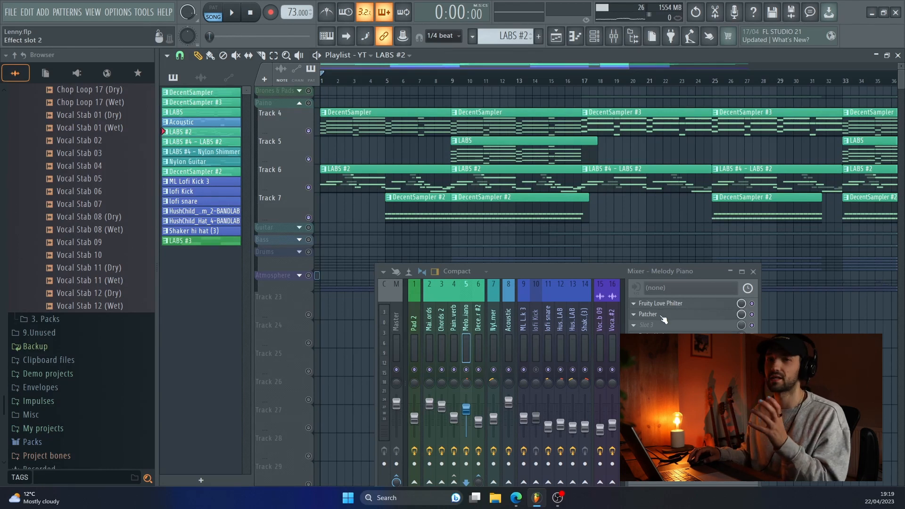
pyautogui.click(661, 315)
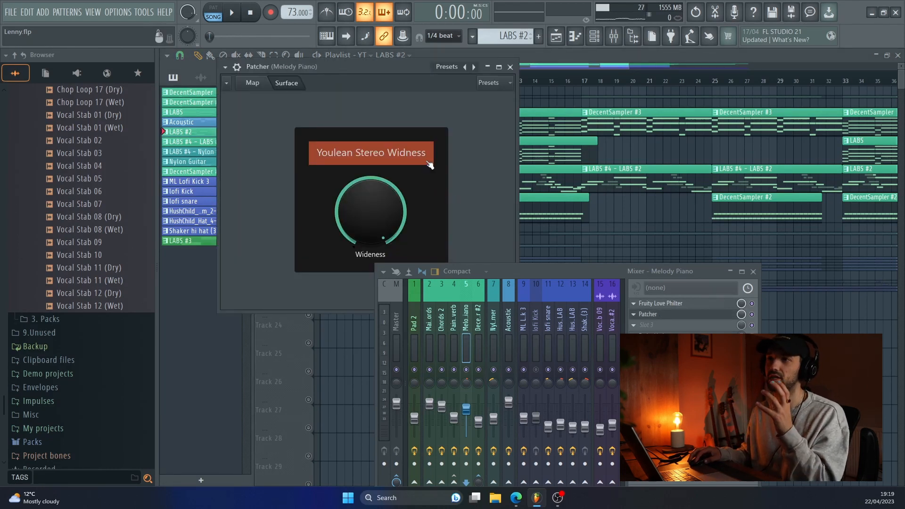
# - Close Patcher and review the Fruity Limiter and TDR Nova effects on the Melody Piano track, closing each effect window
pyautogui.click(510, 68)
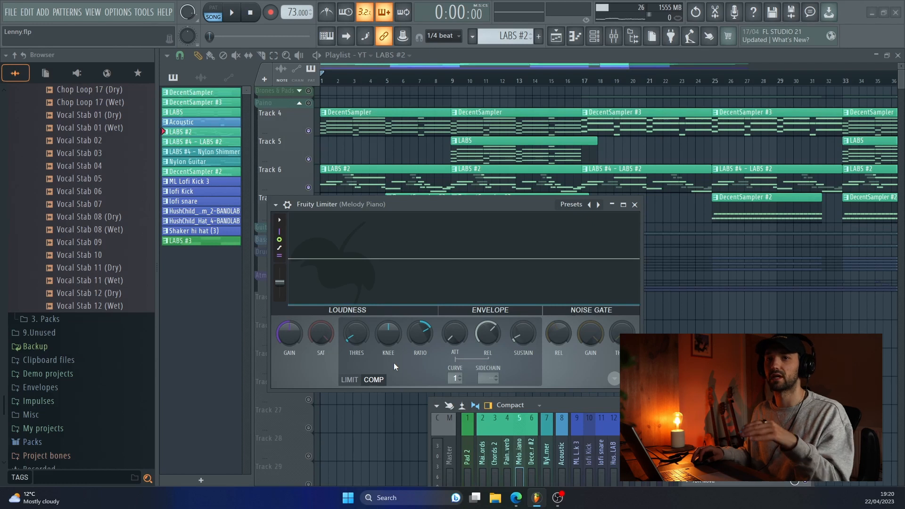
pyautogui.click(635, 204)
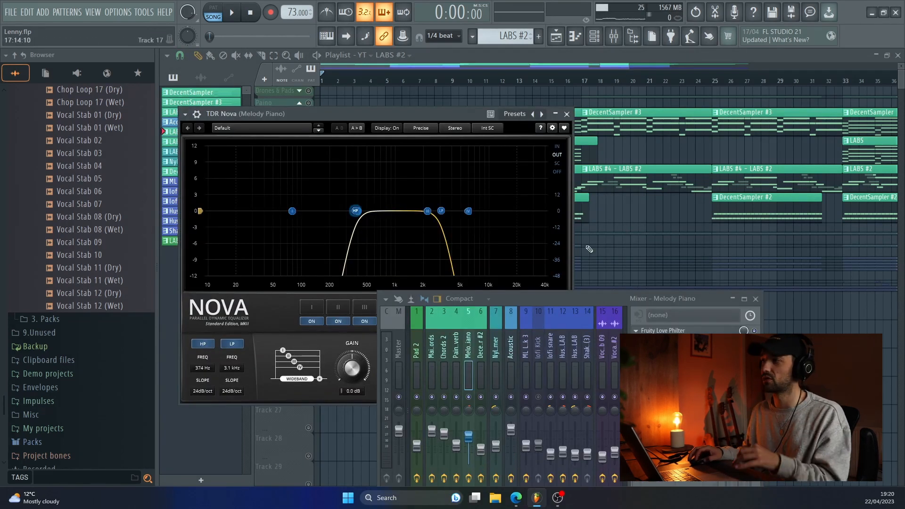
pyautogui.click(567, 114)
pyautogui.click(674, 388)
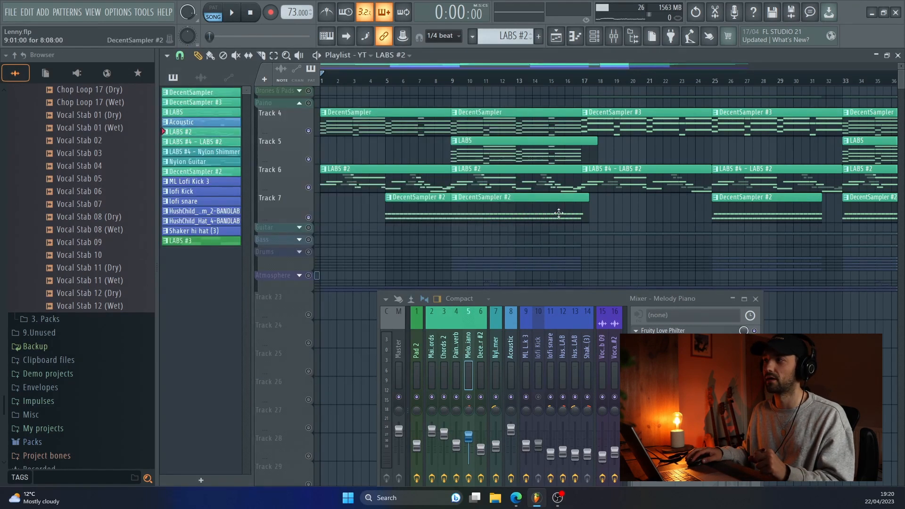
pyautogui.click(547, 99)
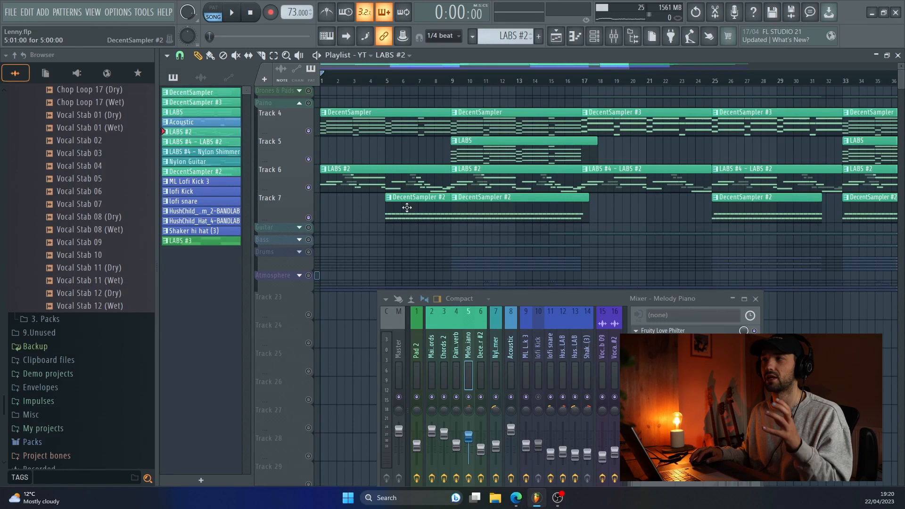
# - Inspect the Fruity Limiter on the DecentSampler #2 mixer track, then close all open windows over the playlist
pyautogui.click(479, 375)
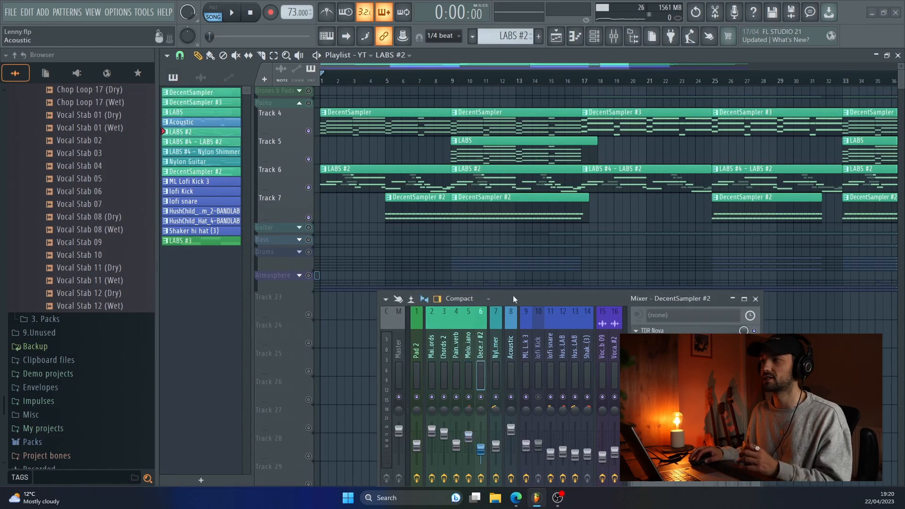
pyautogui.moveTo(513, 296); pyautogui.dragTo(512, 218)
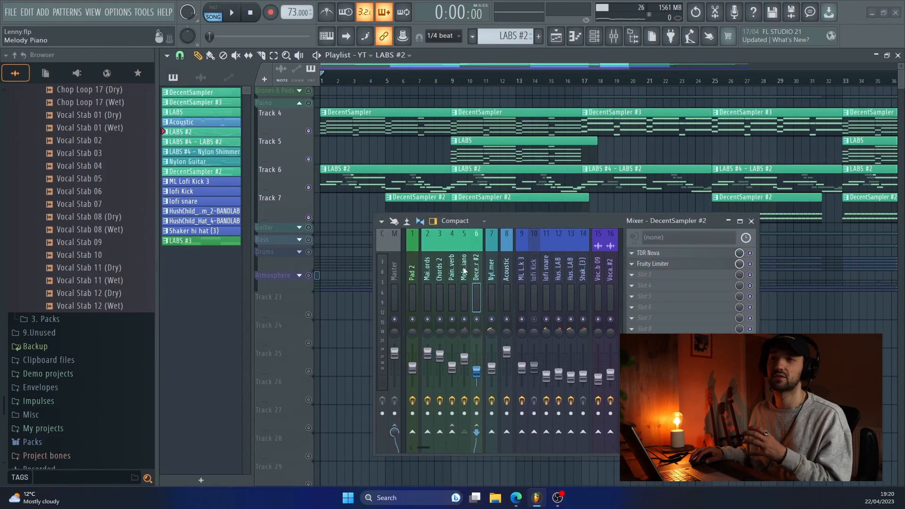
pyautogui.click(669, 264)
pyautogui.moveTo(586, 221); pyautogui.dragTo(653, 415)
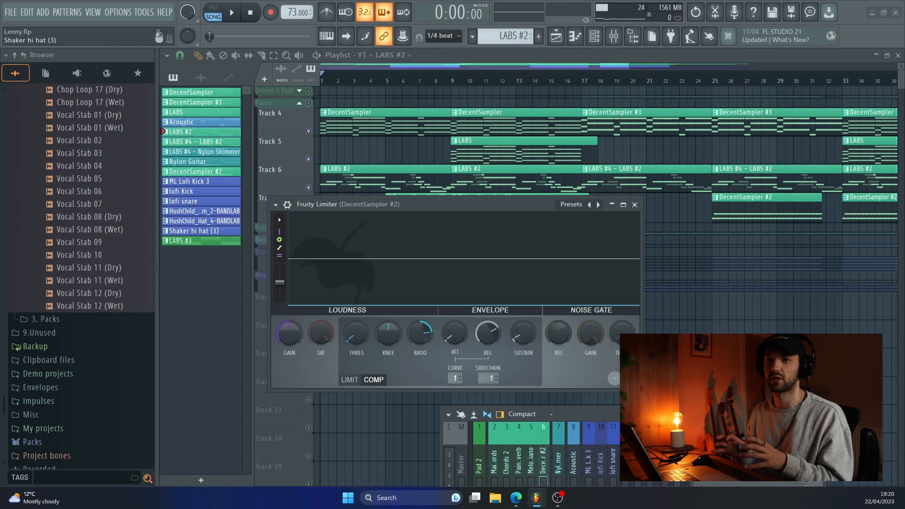
pyautogui.press('F12')
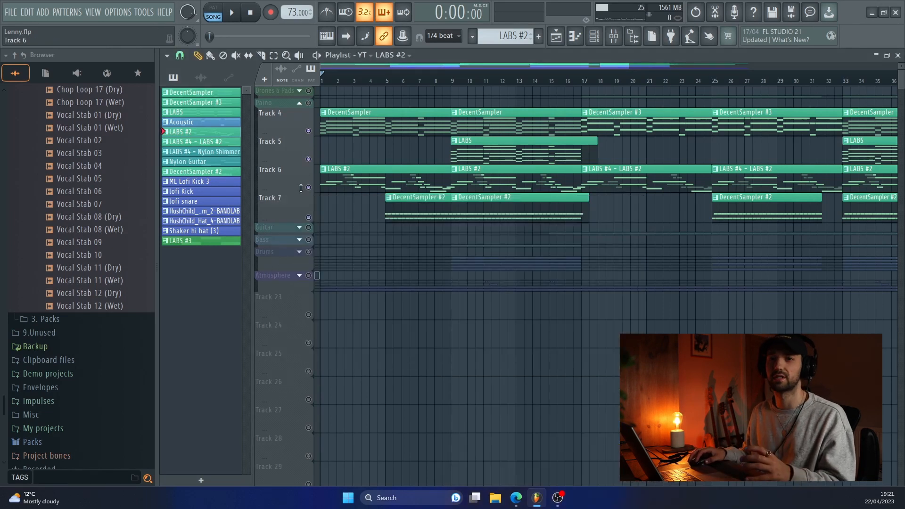
# - Expand the Bass group, play its Acoustic pattern from the piano roll, then stop and return to the playlist
pyautogui.click(299, 240)
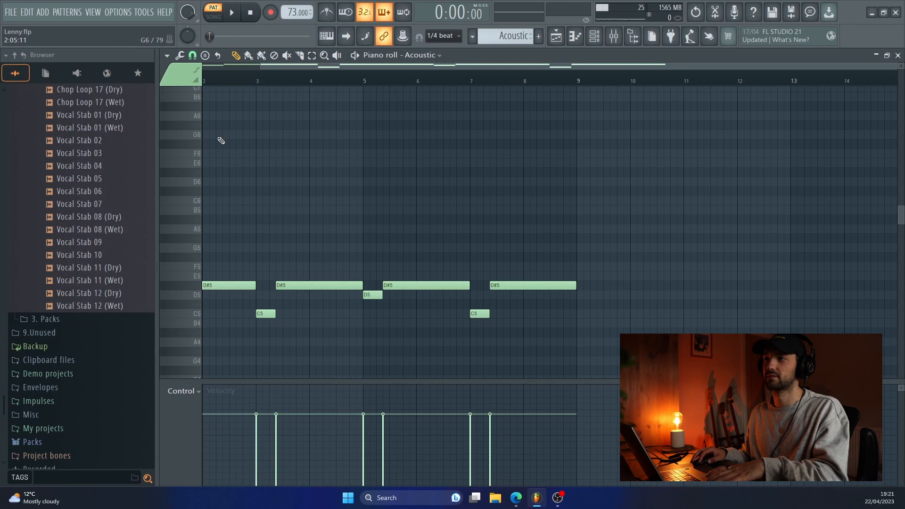
pyautogui.press('space')
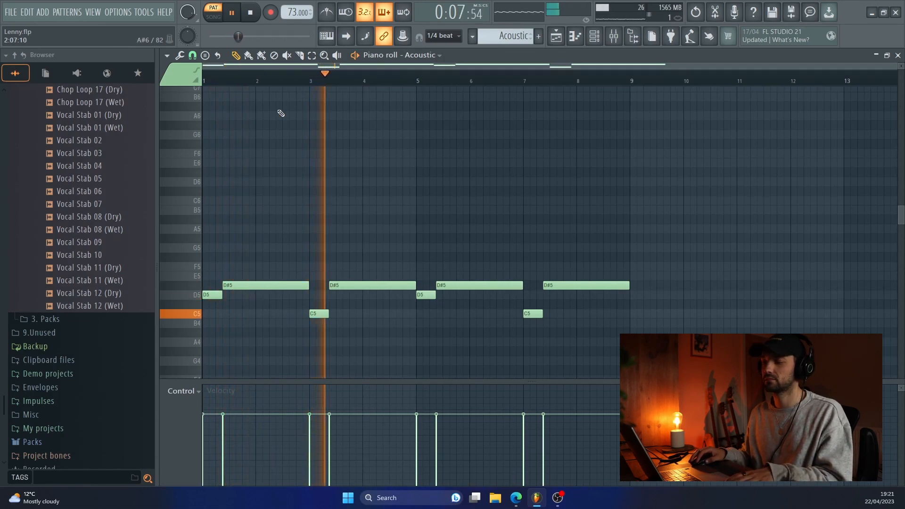
pyautogui.click(254, 19)
pyautogui.click(556, 36)
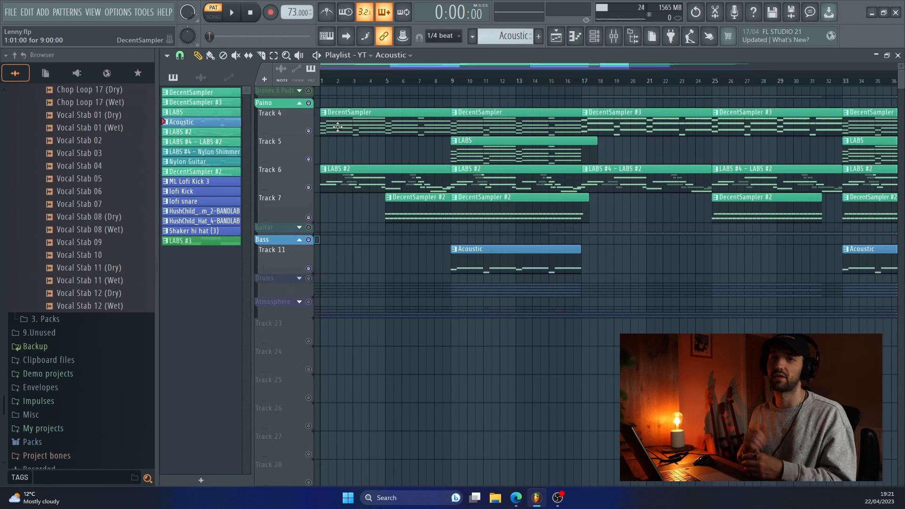
# - Expand the Drums group and play from bar 9, unmuting the snare, hat and shaker on Tracks 14 to 16 one by one, then stop
pyautogui.click(306, 279)
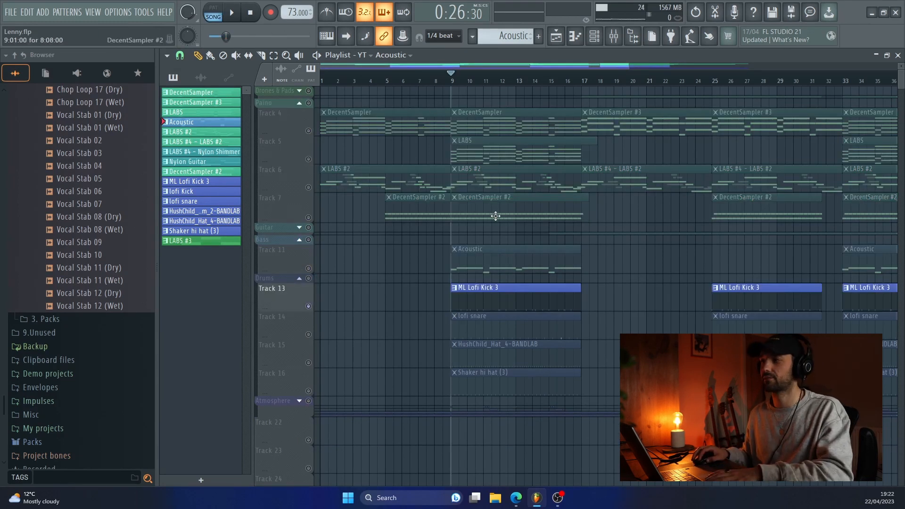
pyautogui.press('space')
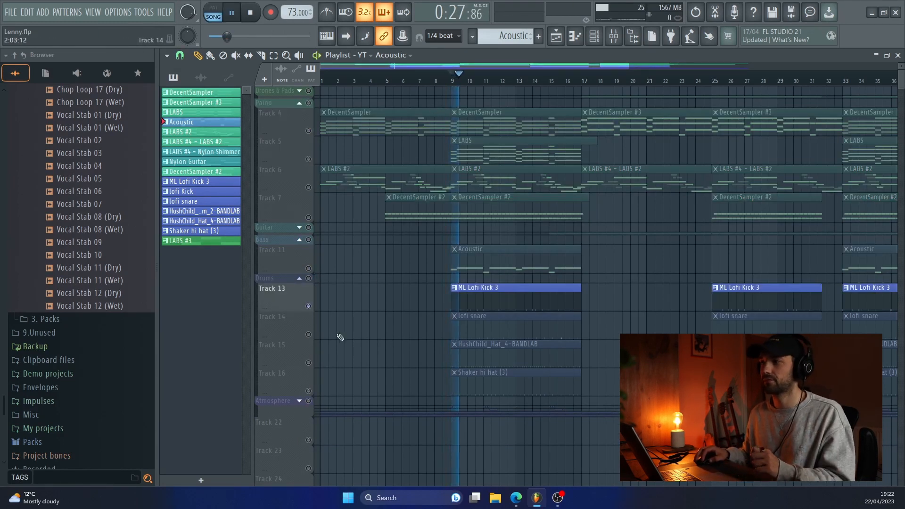
pyautogui.click(310, 337)
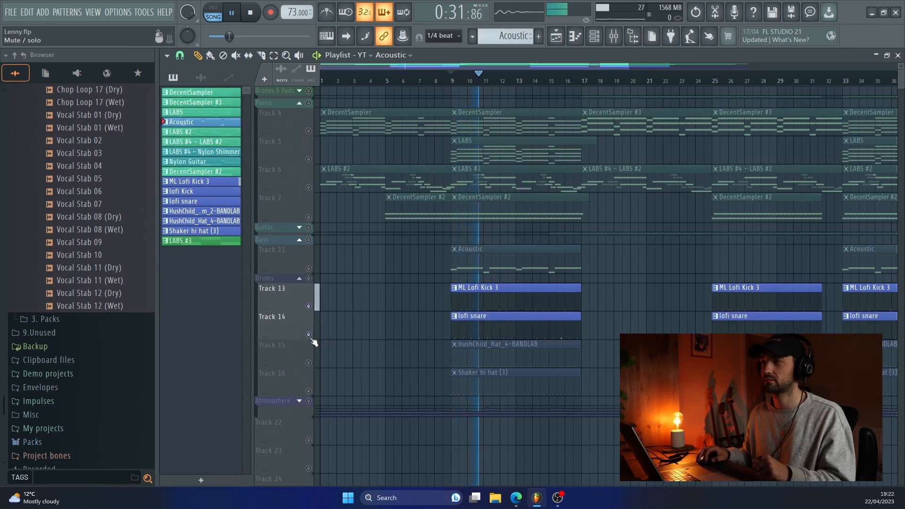
pyautogui.click(310, 362)
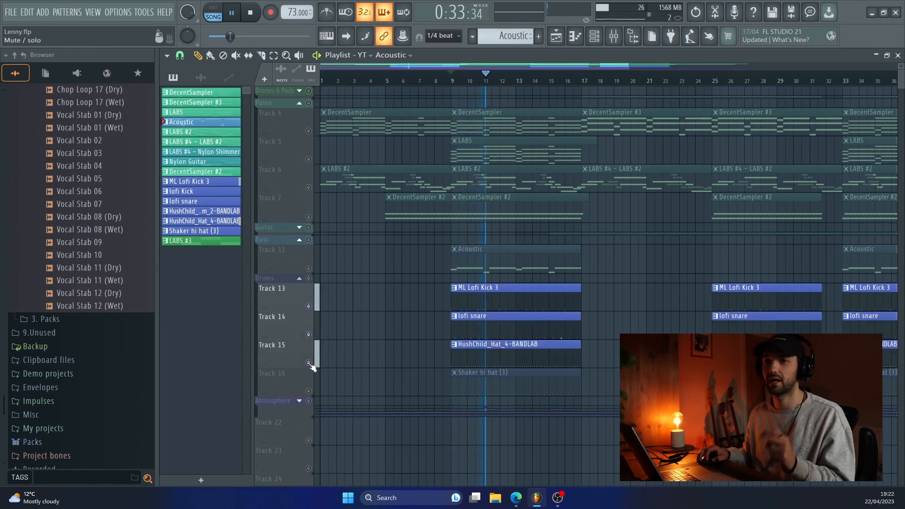
pyautogui.click(309, 391)
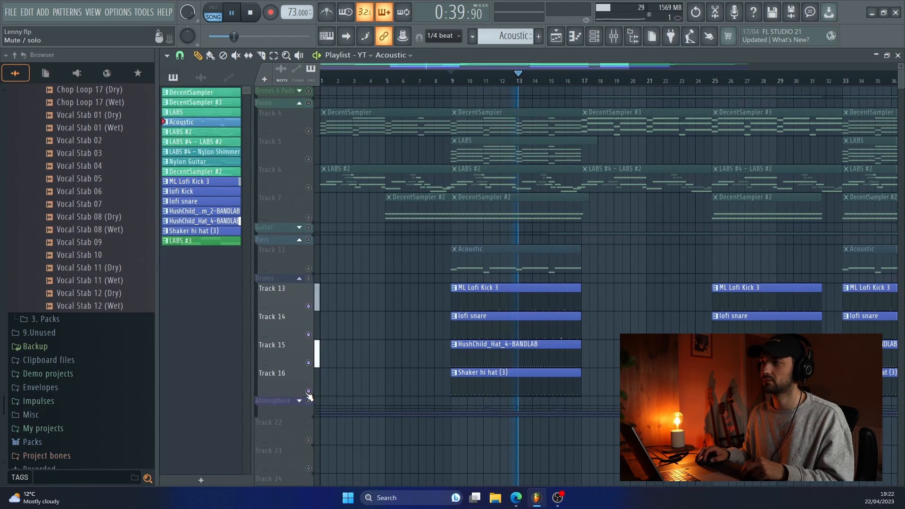
pyautogui.press('space')
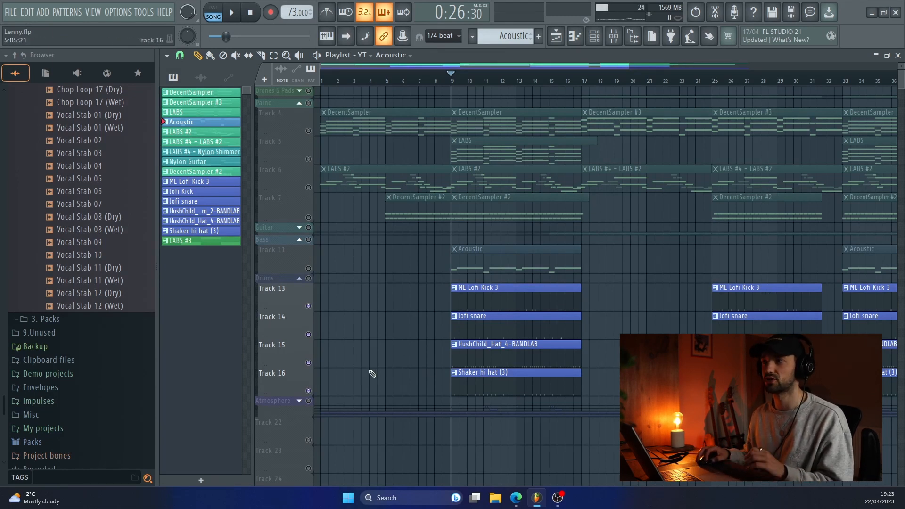
# - Unmute bass Track 11 and piano Tracks 7, 6, 5 and 4 in the playlist
pyautogui.click(309, 268)
pyautogui.click(309, 217)
pyautogui.click(308, 187)
pyautogui.click(309, 158)
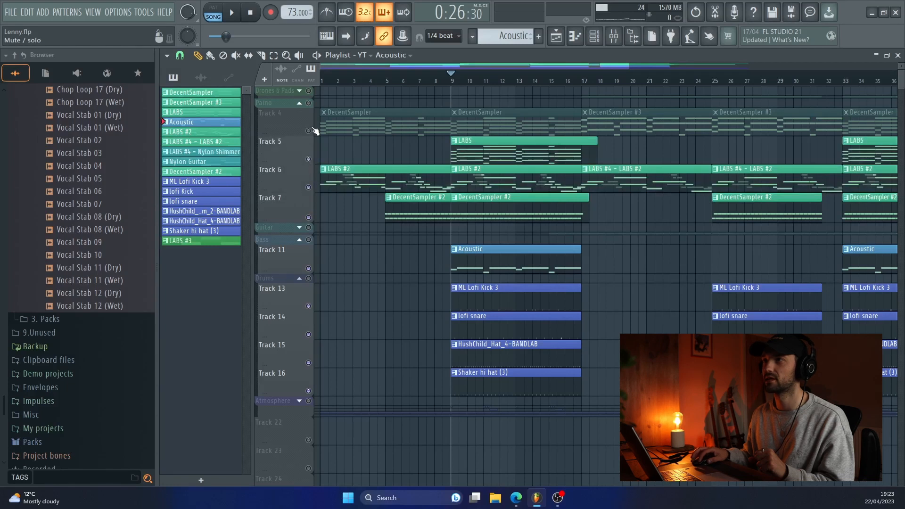
pyautogui.click(309, 131)
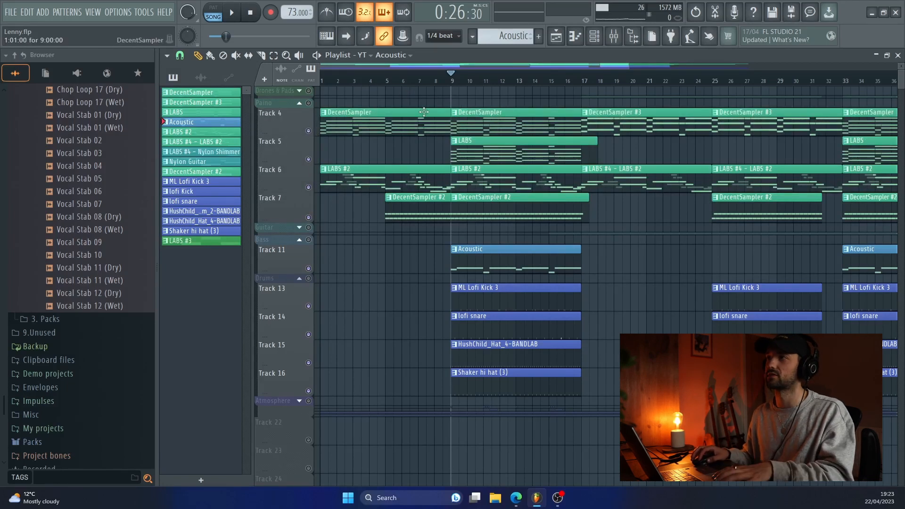
# - Play the arrangement from bar 5, unmuting the Paino, Drums and Bass group tracks during playback, then stop
pyautogui.click(389, 81)
pyautogui.press('space')
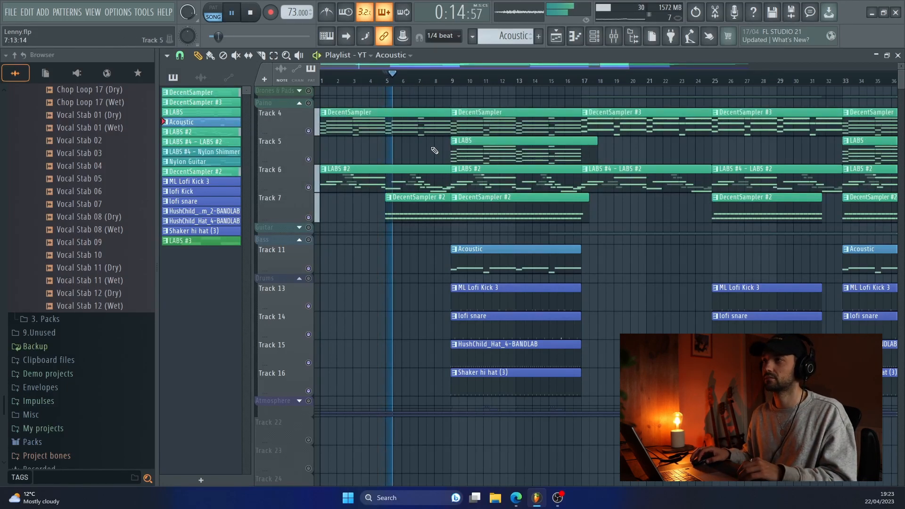
pyautogui.scroll(1, 486, 185)
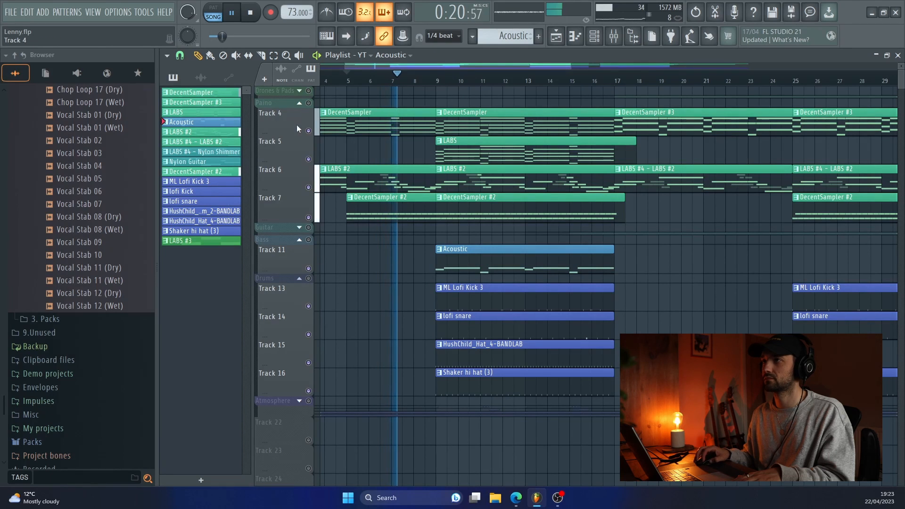
pyautogui.click(309, 103)
pyautogui.click(309, 278)
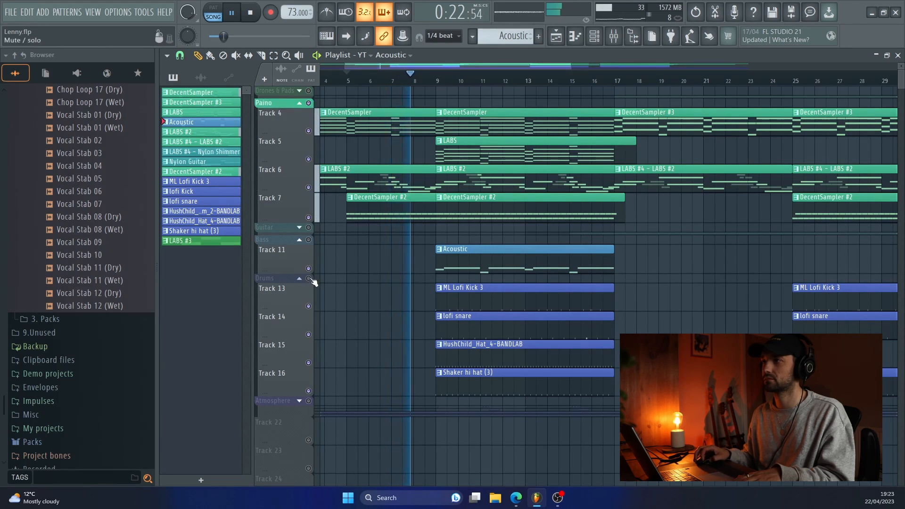
pyautogui.click(309, 239)
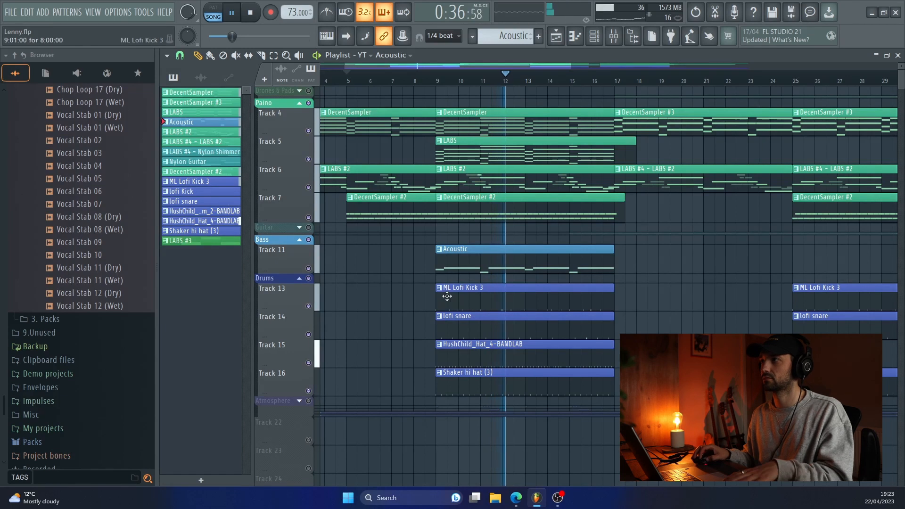
pyautogui.press('space')
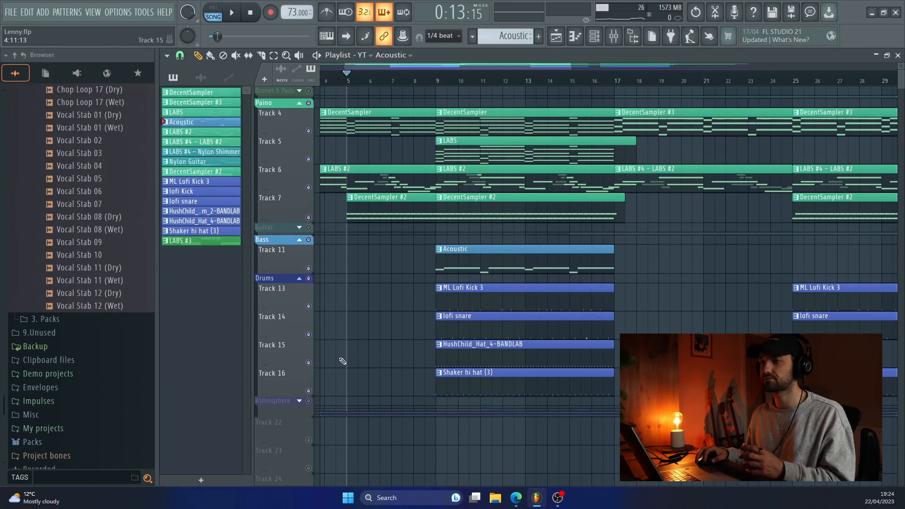
# - Expand the Atmosphere group, unmute Track 18 and inspect its Vocal Stab 09 audio clip settings, then close them
pyautogui.click(299, 401)
pyautogui.scroll(-2, 320, 383)
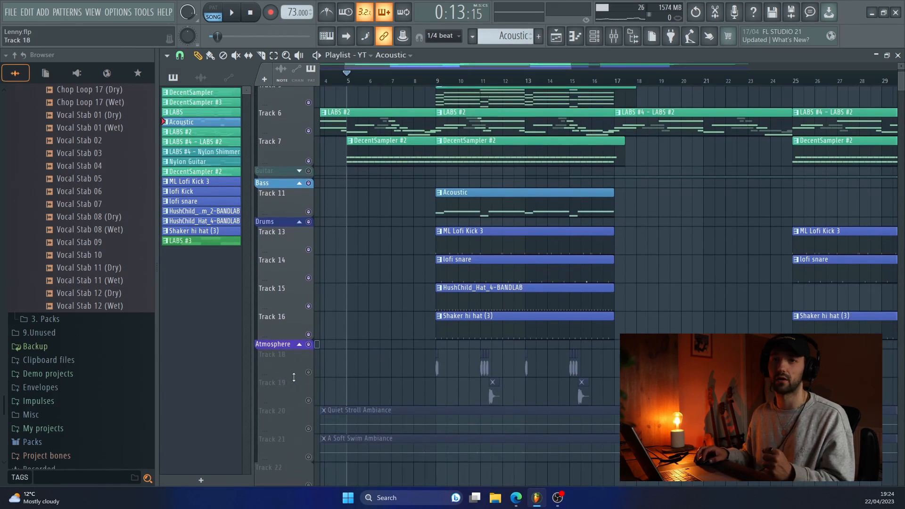
pyautogui.scroll(-1, 294, 377)
pyautogui.click(309, 344)
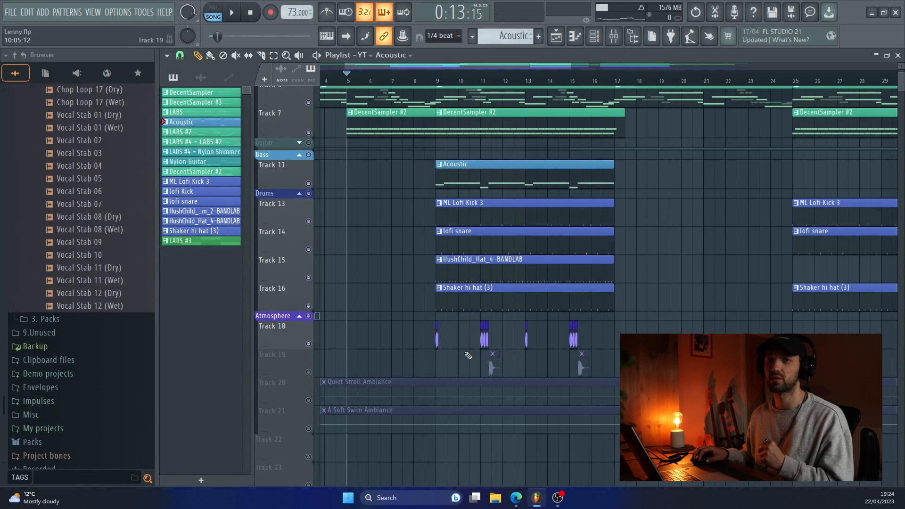
pyautogui.doubleClick(437, 337)
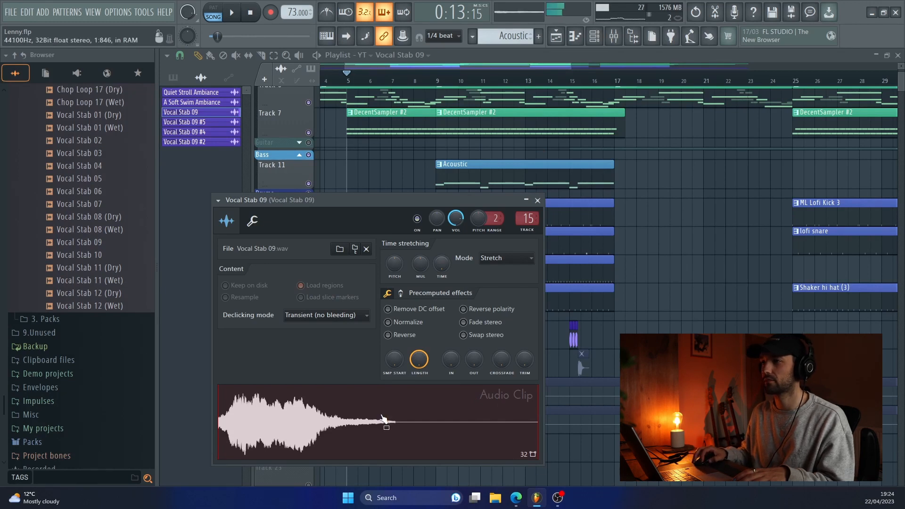
pyautogui.click(537, 200)
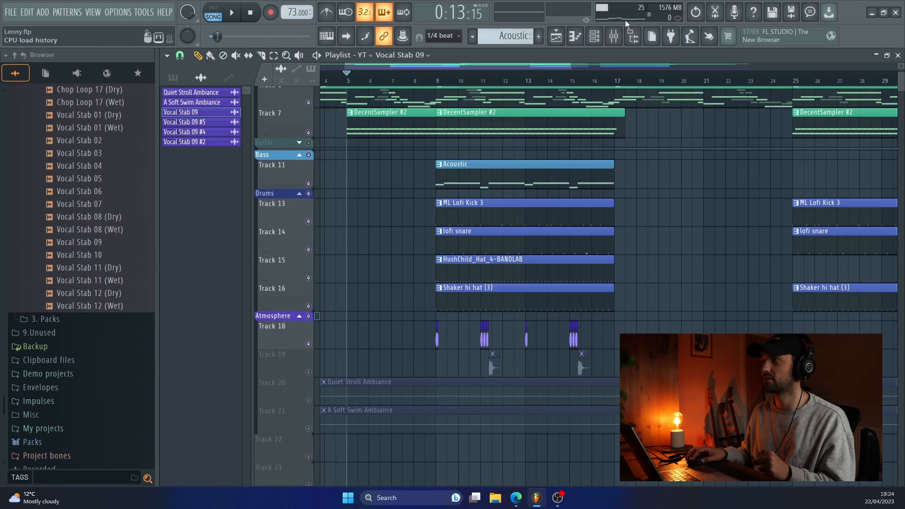
# - Check the mixer and play the soloed vocal stabs on Track 18 from bar 9, unmuting Track 19 during playback, then stop
pyautogui.click(614, 36)
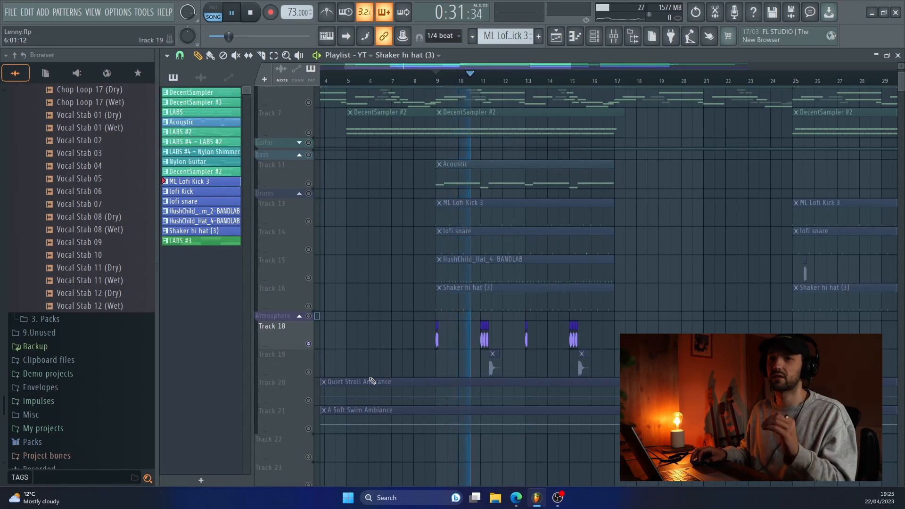
pyautogui.click(317, 368)
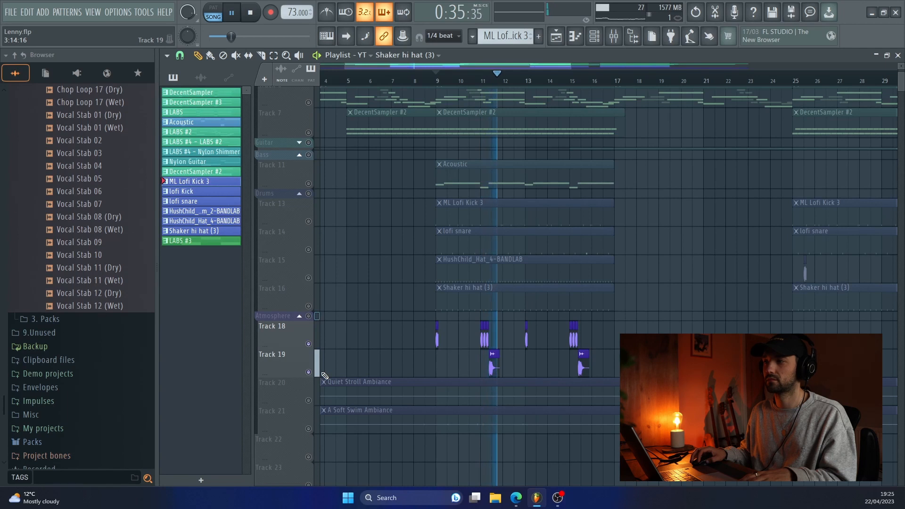
pyautogui.press('space')
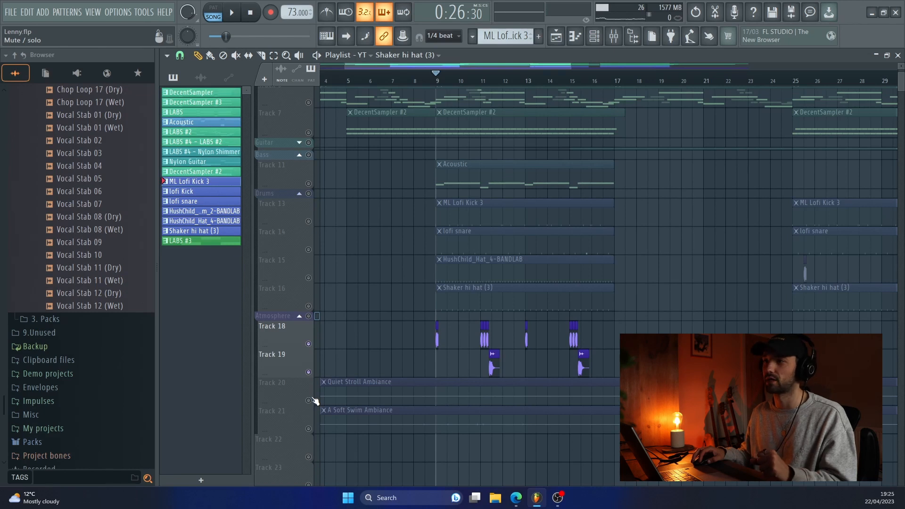
# - Unmute the Atmosphere group track and the Quiet Stroll Ambiance and A Soft Swim Ambiance clips on Tracks 20 and 21
pyautogui.click(309, 316)
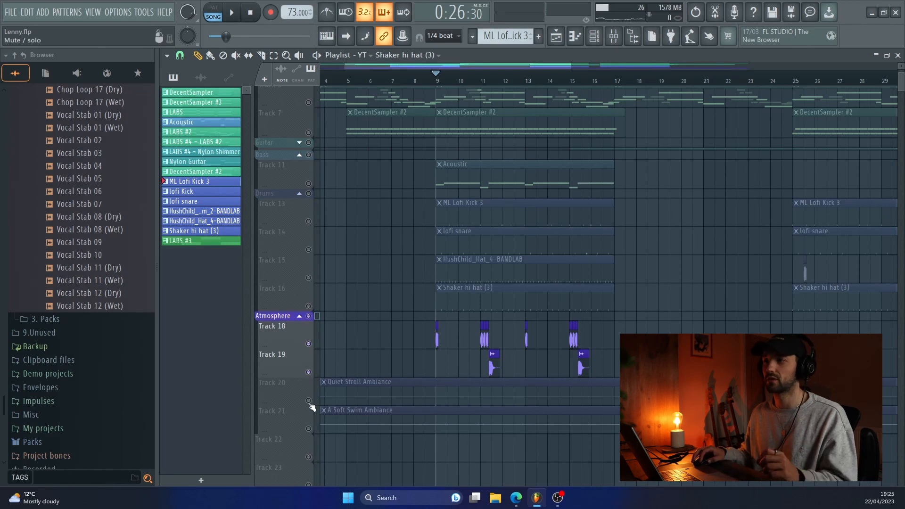
pyautogui.click(309, 401)
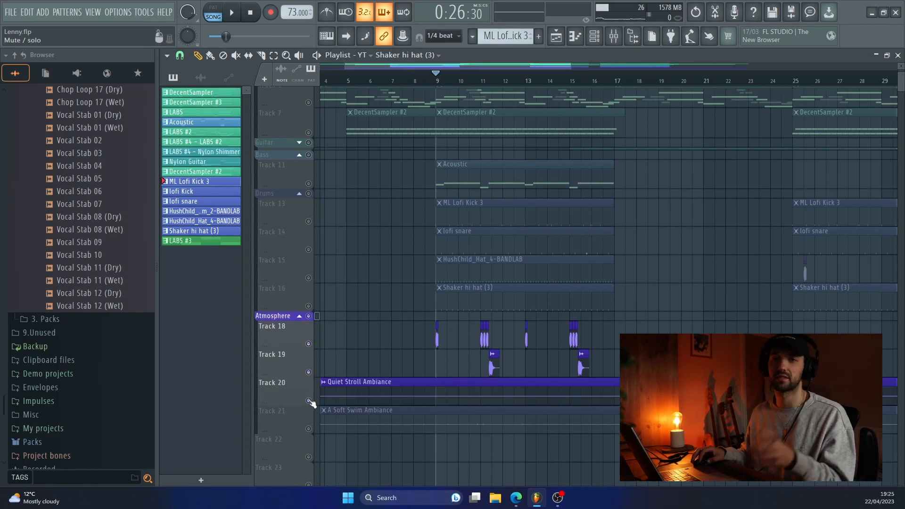
pyautogui.click(309, 430)
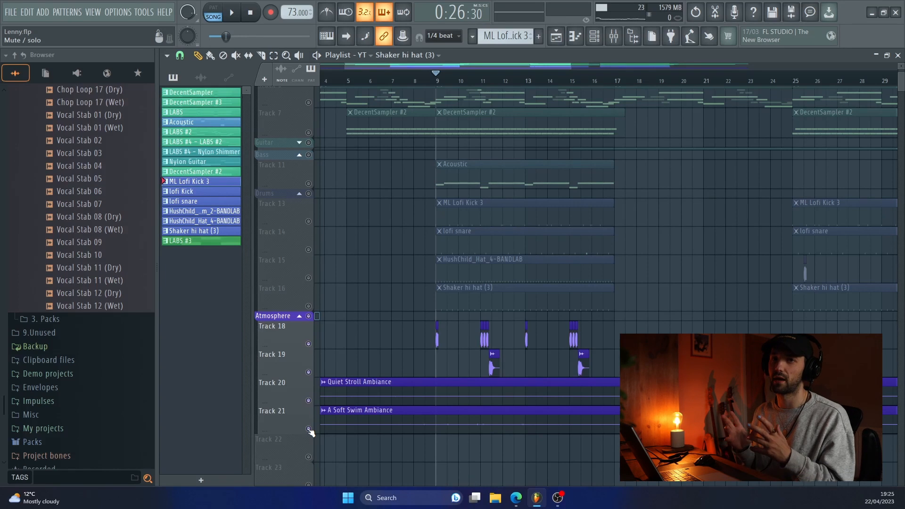
pyautogui.scroll(1, 403, 405)
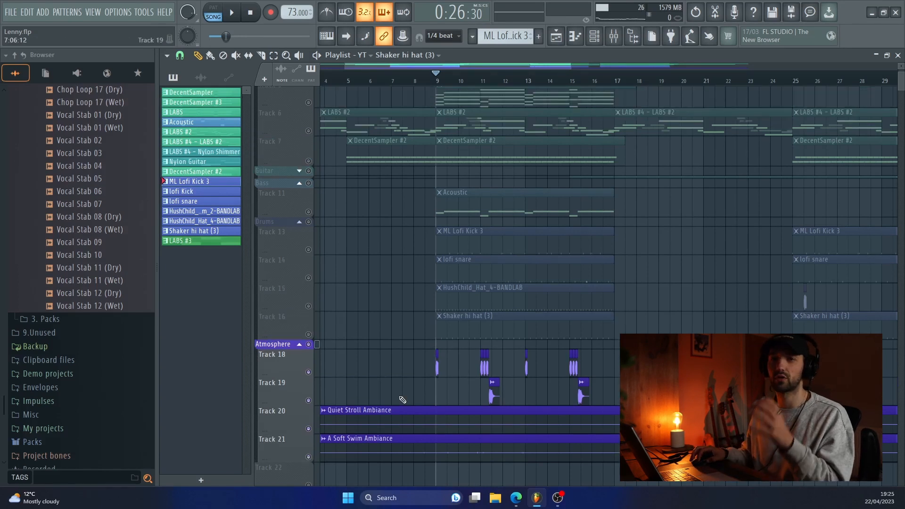
# - Unsolo the Atmosphere group so all tracks sound, play the arrangement from just before bar 9 with a brief mixer check, then stop
pyautogui.rightClick(310, 344)
pyautogui.rightClick(309, 345)
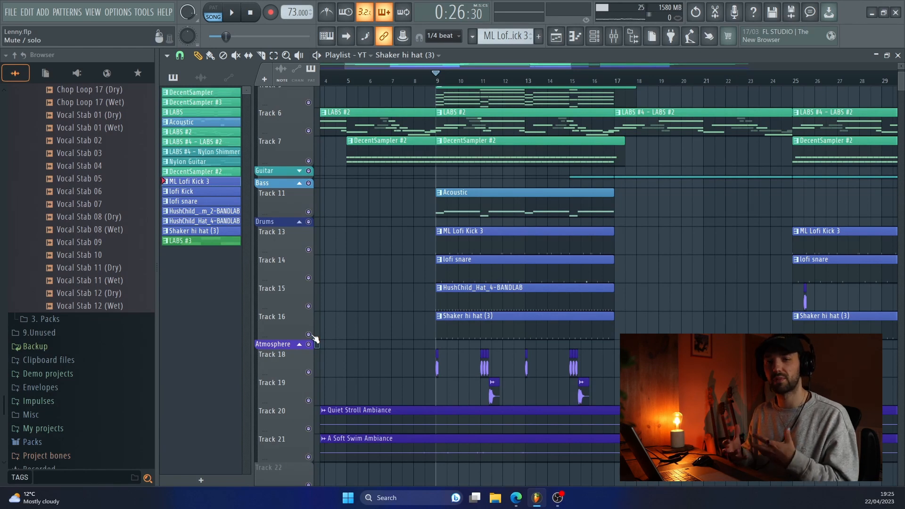
pyautogui.press('space')
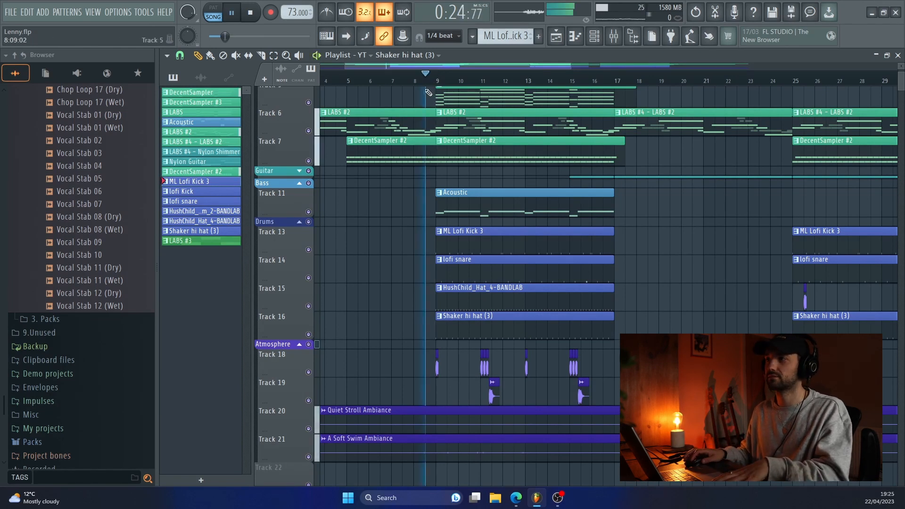
pyautogui.scroll(2, 441, 189)
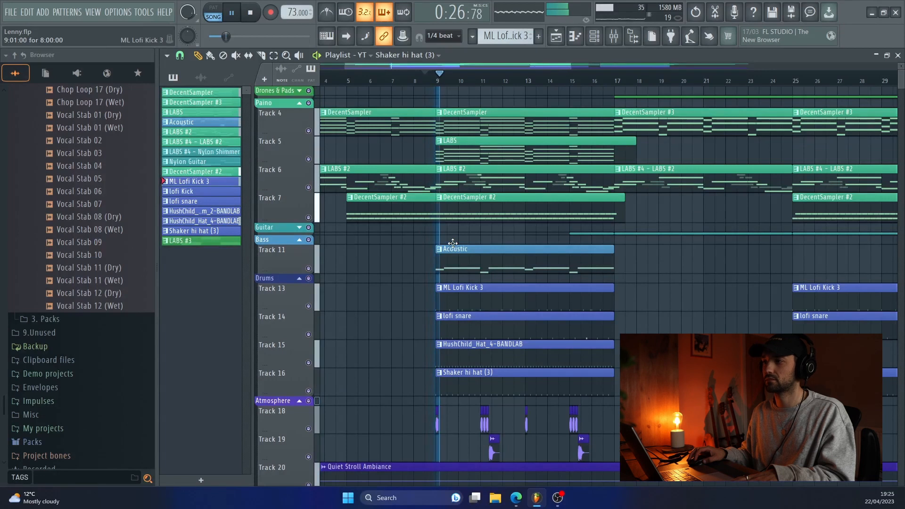
pyautogui.click(613, 36)
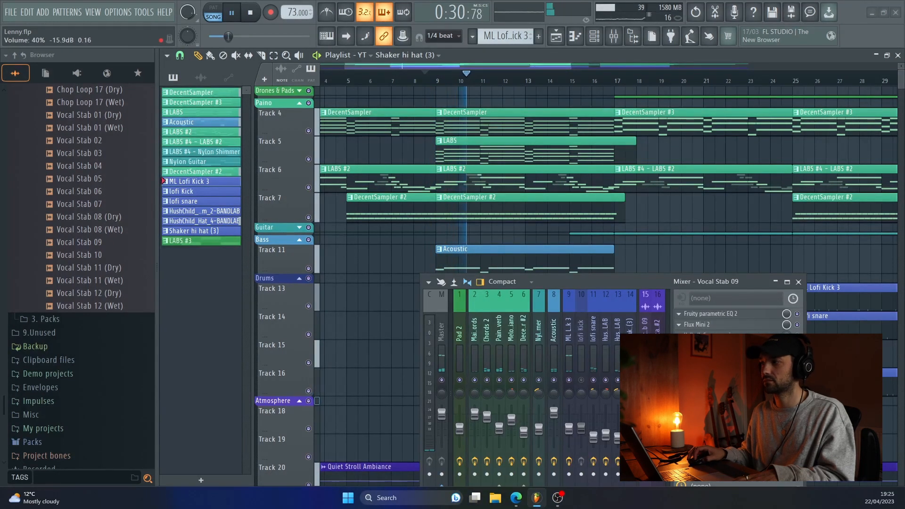
pyautogui.click(798, 282)
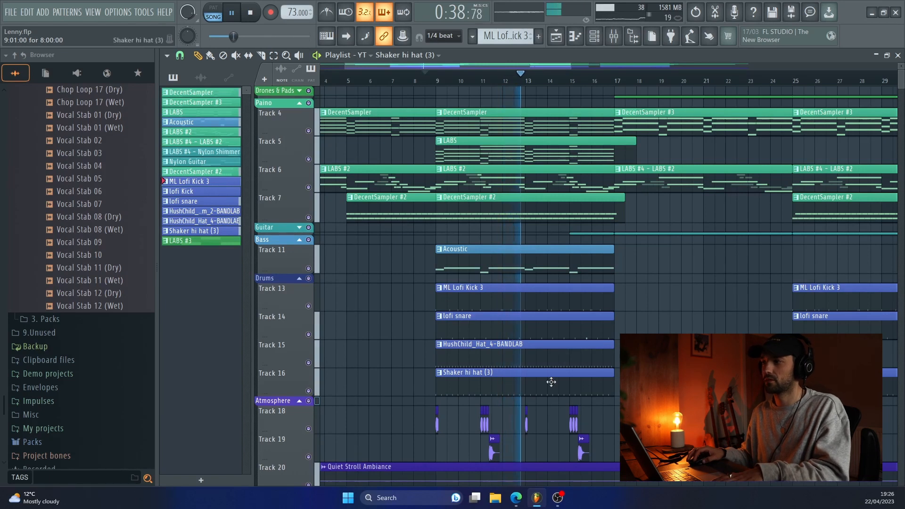
pyautogui.press('space')
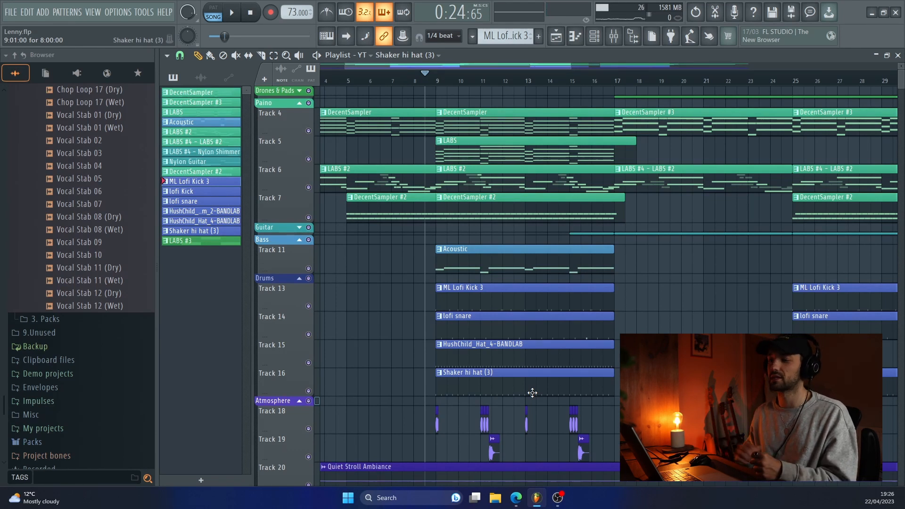
# - Expand the Guitar group and look over the Nylon Guitar and Nylon Shimmer clips on Track 9 from bar 15 onward
pyautogui.click(300, 228)
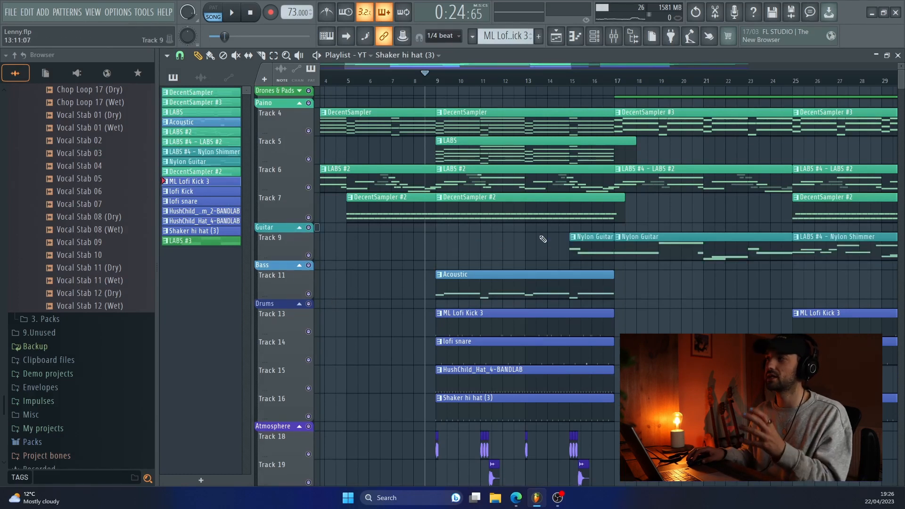
pyautogui.hscroll(5, 426, 276)
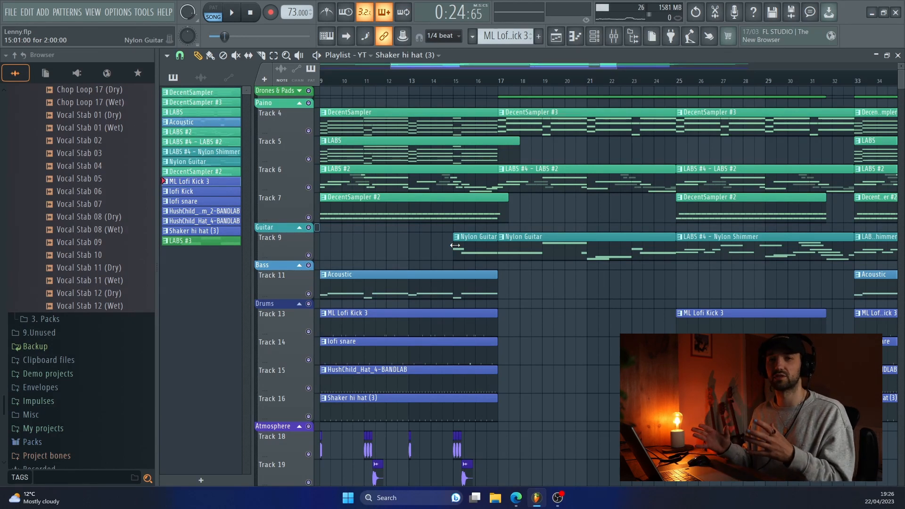
pyautogui.hscroll(8, 455, 245)
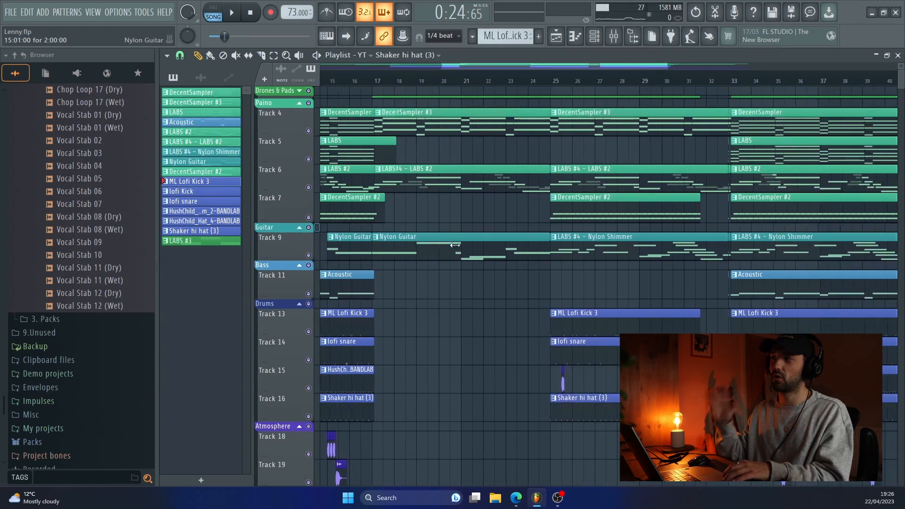
pyautogui.hscroll(-2, 455, 245)
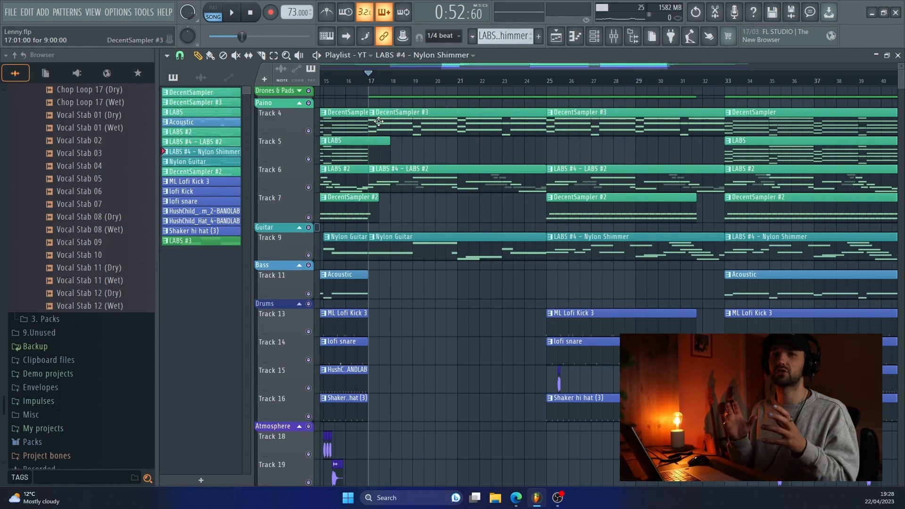
# - Review the chord notes of the DecentSampler #3 pattern at bar 17 in the piano roll, then return to the playlist
pyautogui.click(418, 124)
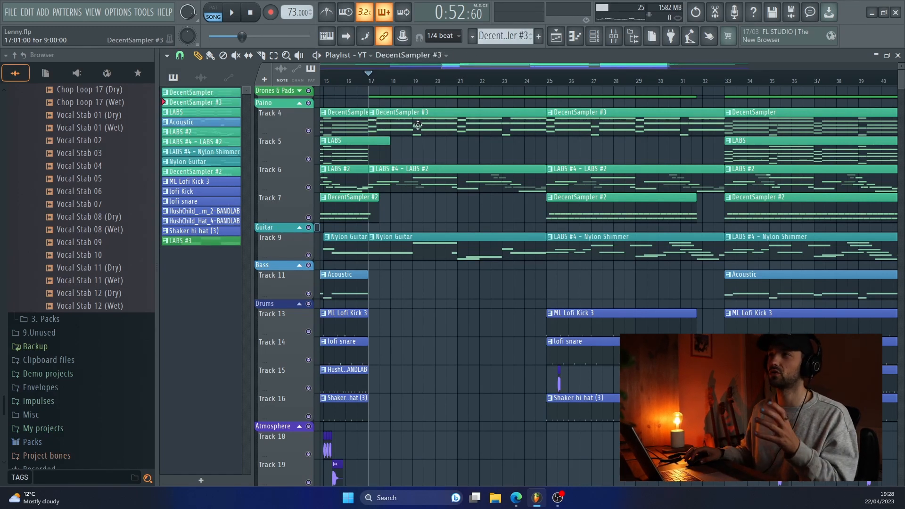
pyautogui.doubleClick(405, 133)
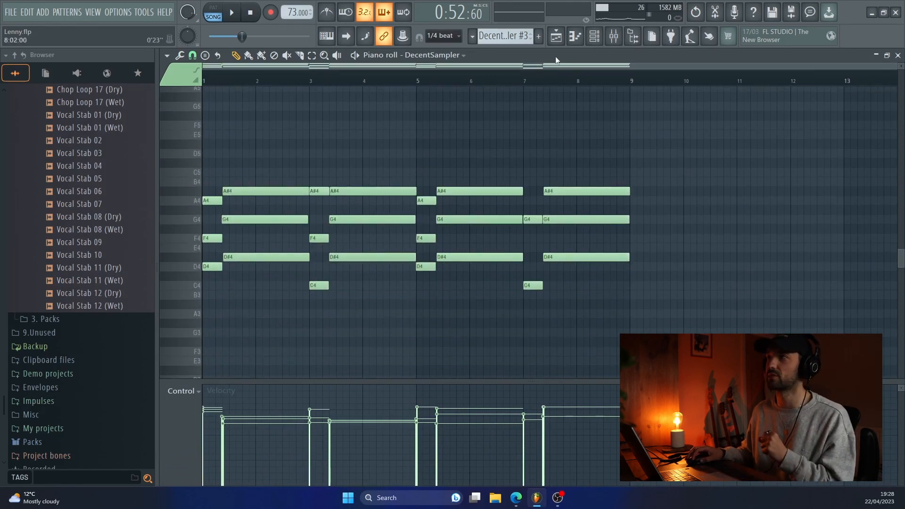
pyautogui.click(556, 38)
pyautogui.click(556, 38)
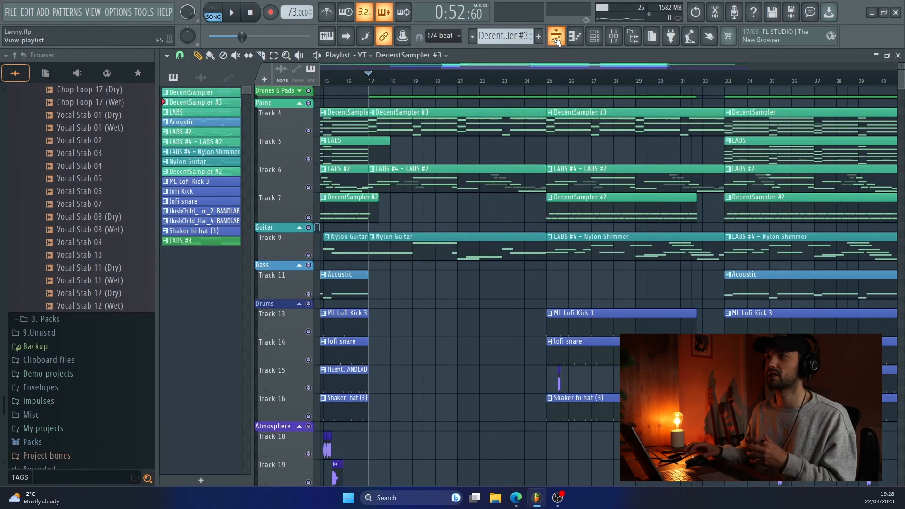
# - Examine the melody notes of the LABS #4 - LABS #2 pattern on Track 6 in the piano roll, then return to the playlist
pyautogui.click(469, 187)
pyautogui.doubleClick(444, 184)
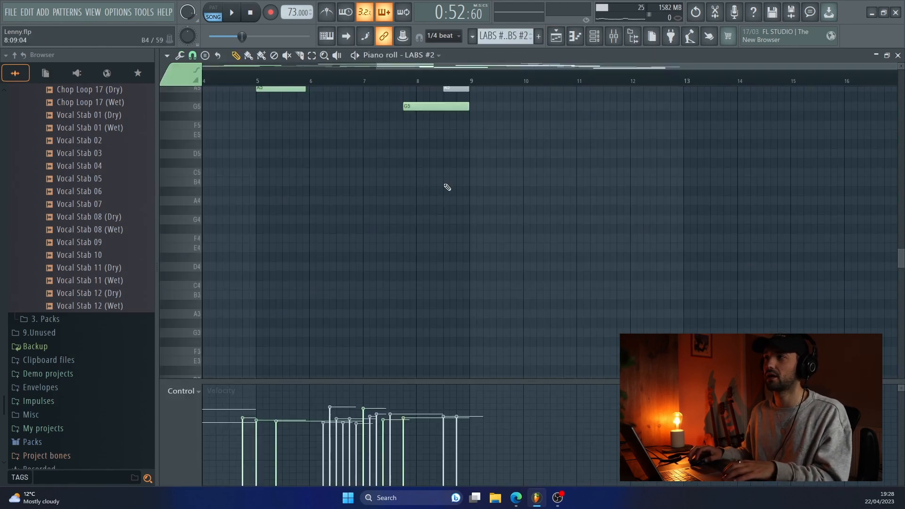
pyautogui.hscroll(-3, 418, 185)
pyautogui.scroll(8, 408, 184)
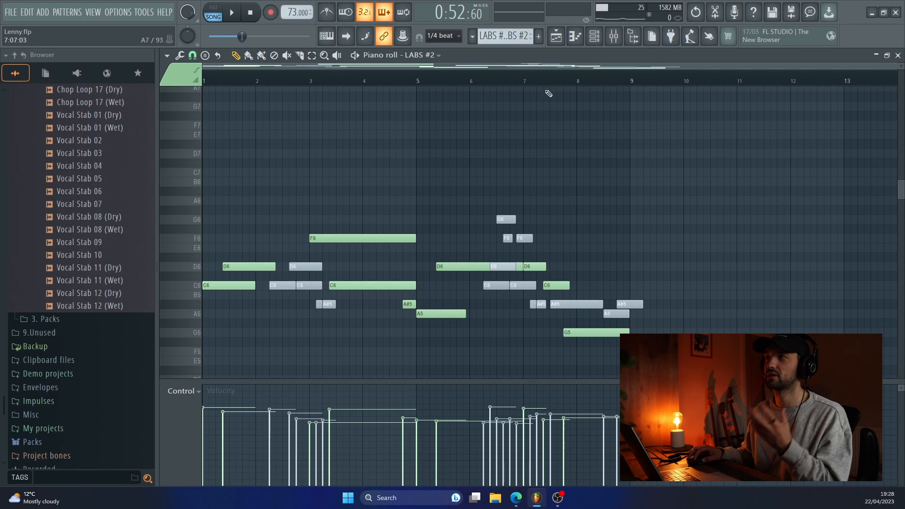
pyautogui.click(556, 36)
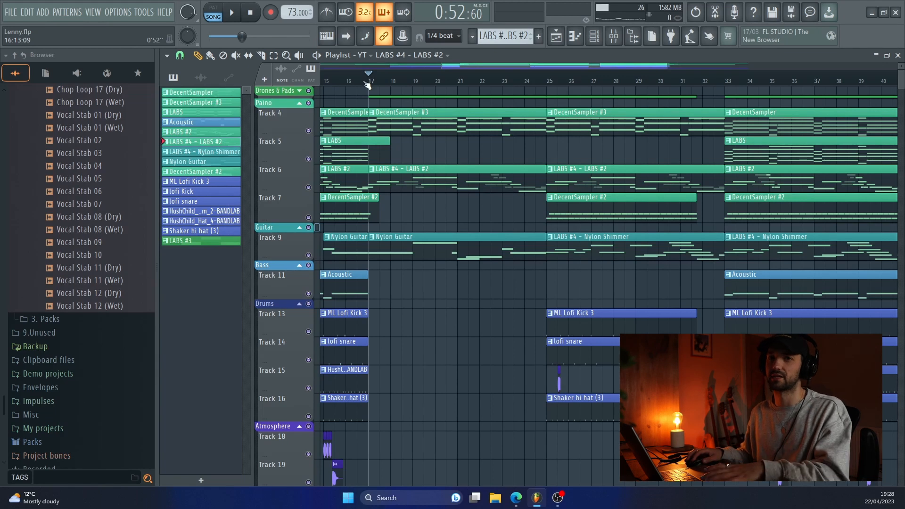
# - Play the arrangement from bar 17, then from about bar 25 through to bar 37, and stop
pyautogui.press('space')
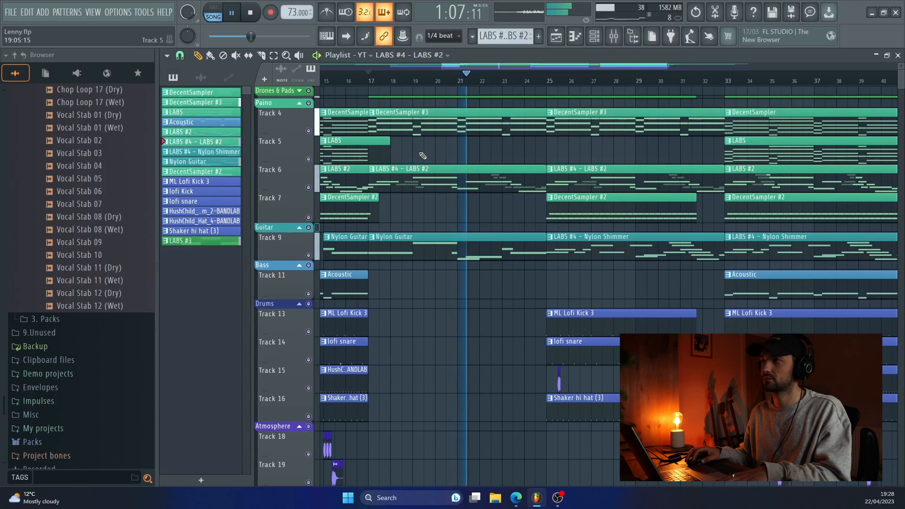
pyautogui.press('space')
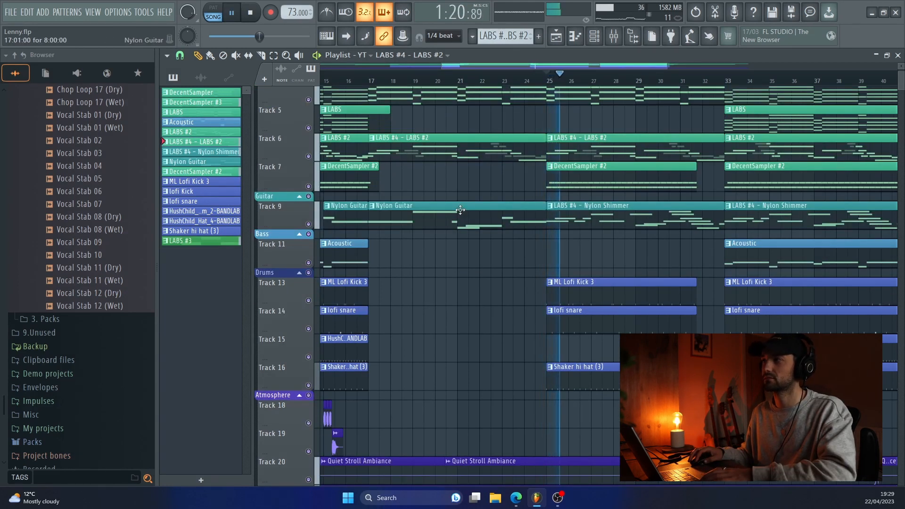
pyautogui.hscroll(3, 460, 210)
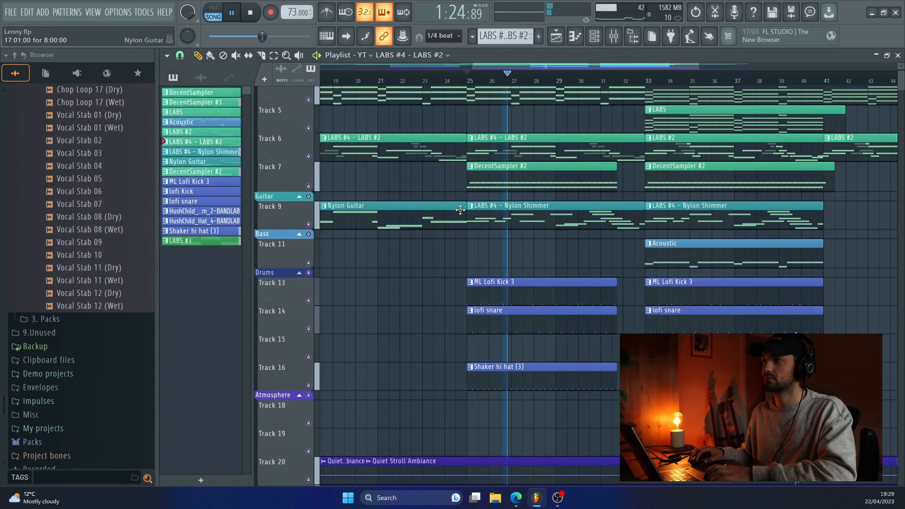
pyautogui.scroll(1, 461, 210)
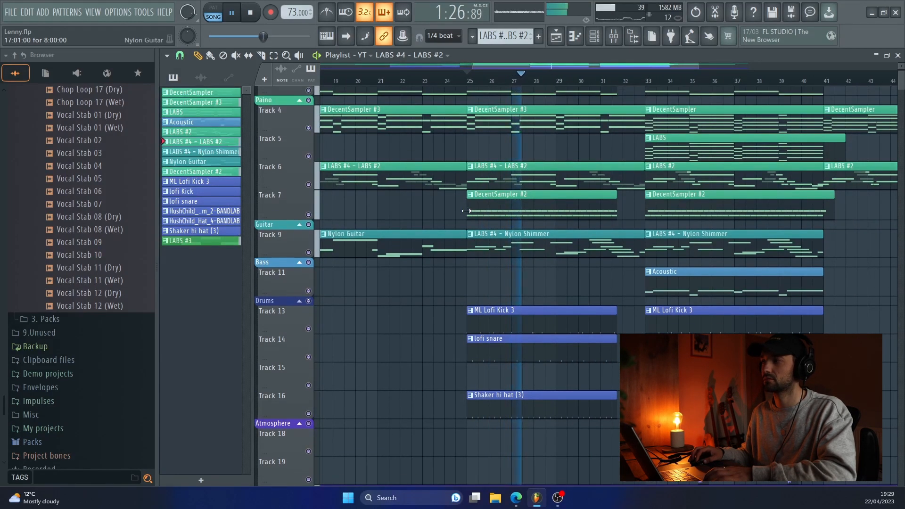
pyautogui.hscroll(3, 465, 210)
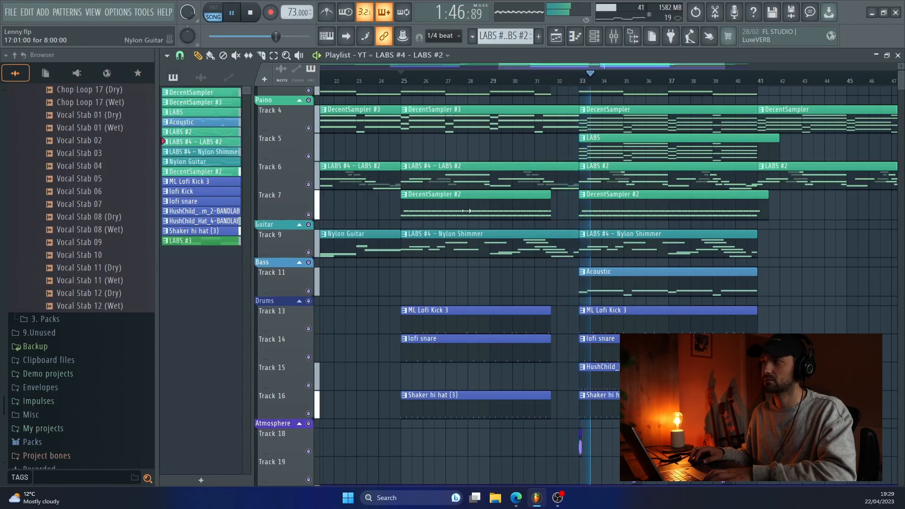
pyautogui.press('space')
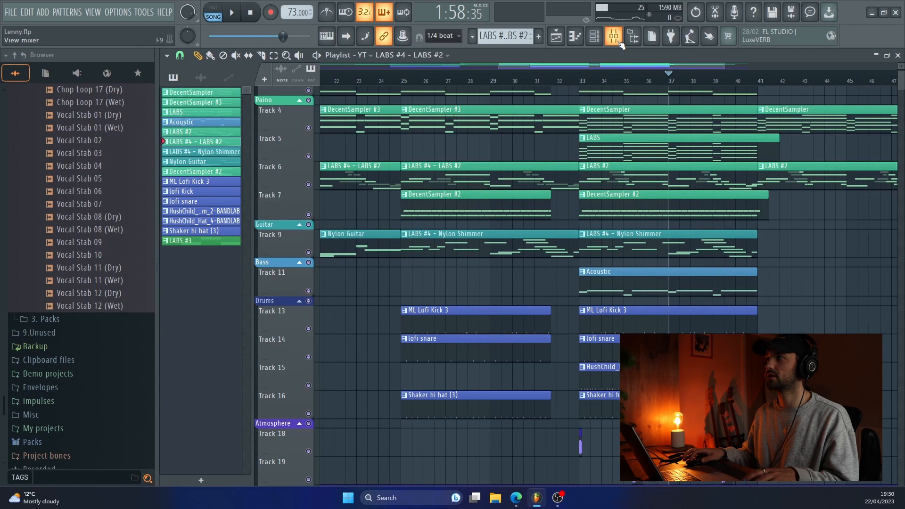
# - Select the Nylon Shimmer mixer track and inspect its Fruity parametric EQ 2 curve, moving the mixer clear of the plugin window
pyautogui.press('F9')
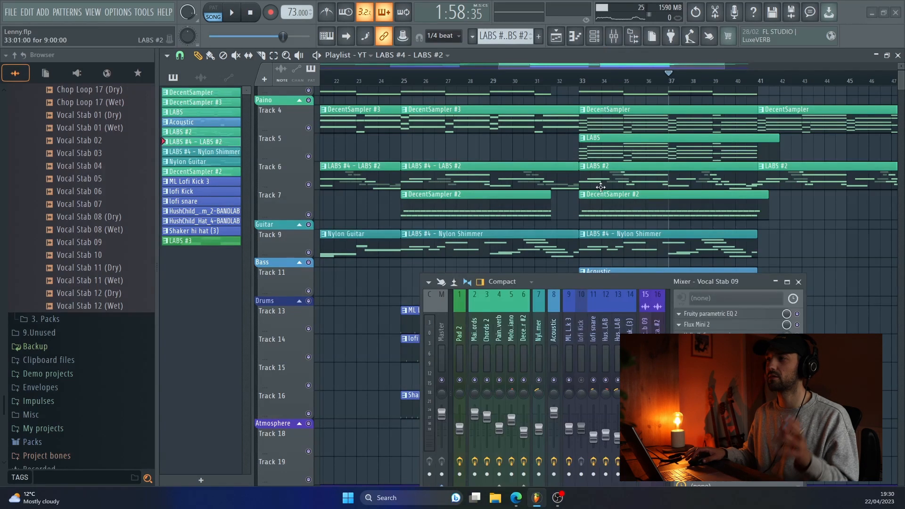
pyautogui.click(541, 336)
pyautogui.click(711, 314)
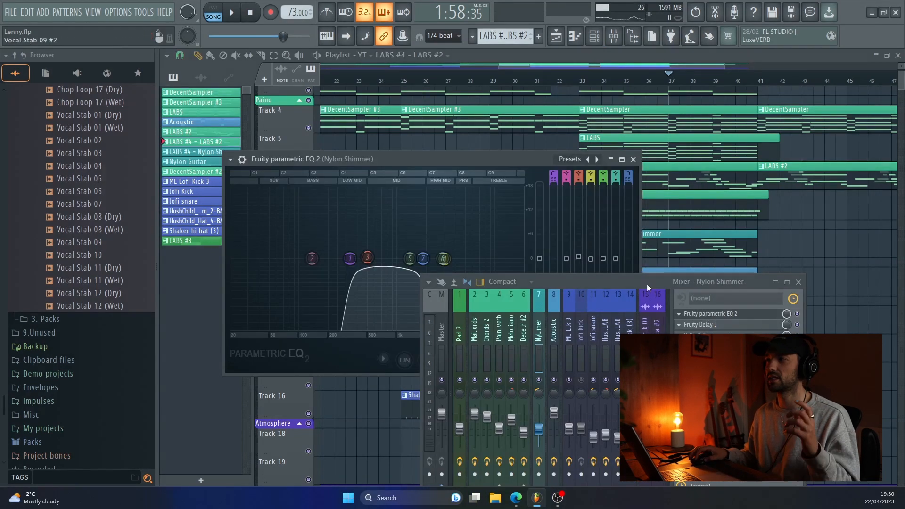
pyautogui.moveTo(646, 284); pyautogui.dragTo(728, 324)
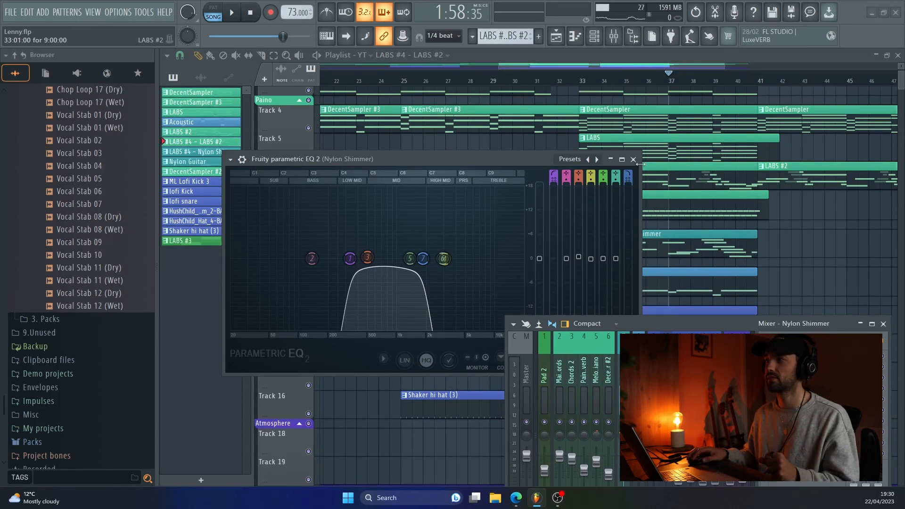
# - Inspect the Fruity Delay 3 and ValhallaSupermassive settings on the Nylon Shimmer track, then close the plugin windows
pyautogui.click(820, 366)
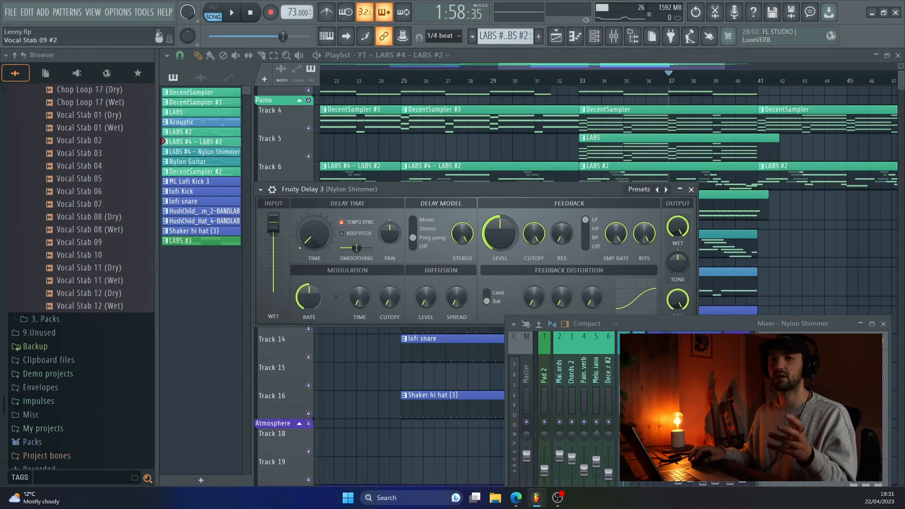
pyautogui.click(692, 190)
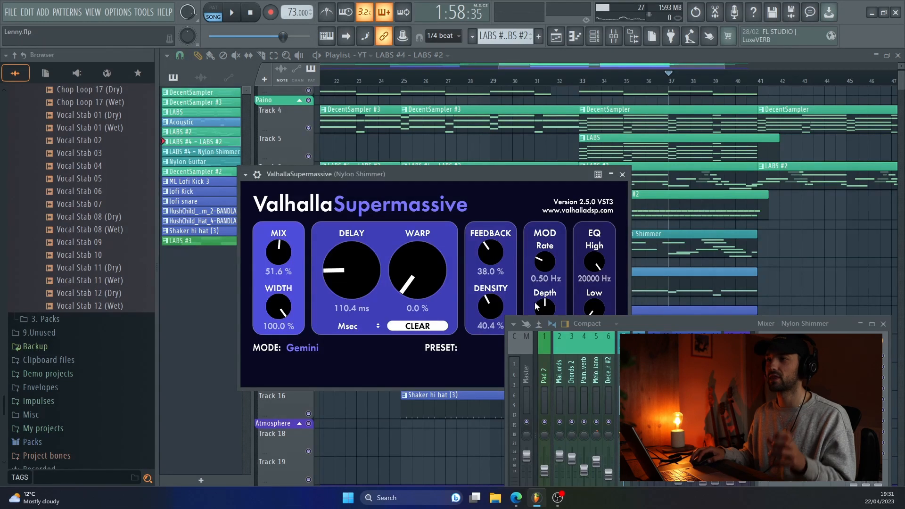
pyautogui.moveTo(645, 324); pyautogui.dragTo(633, 390)
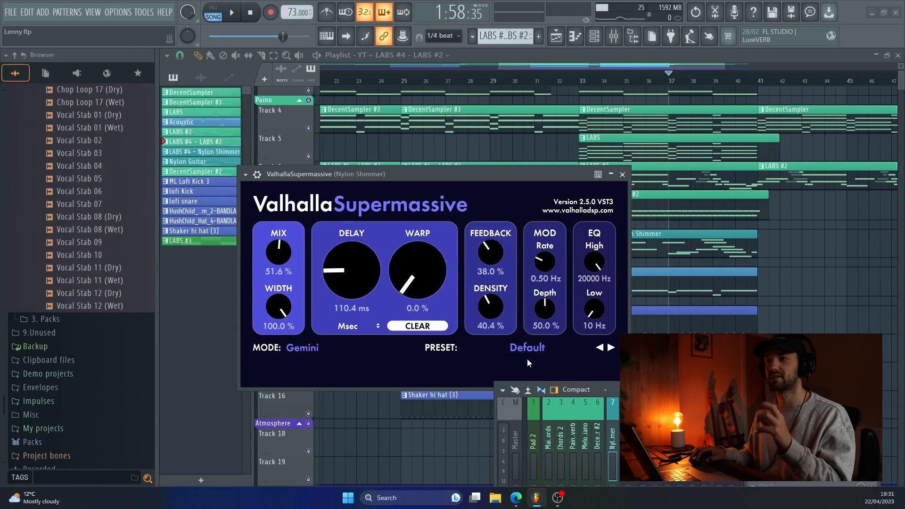
pyautogui.click(622, 175)
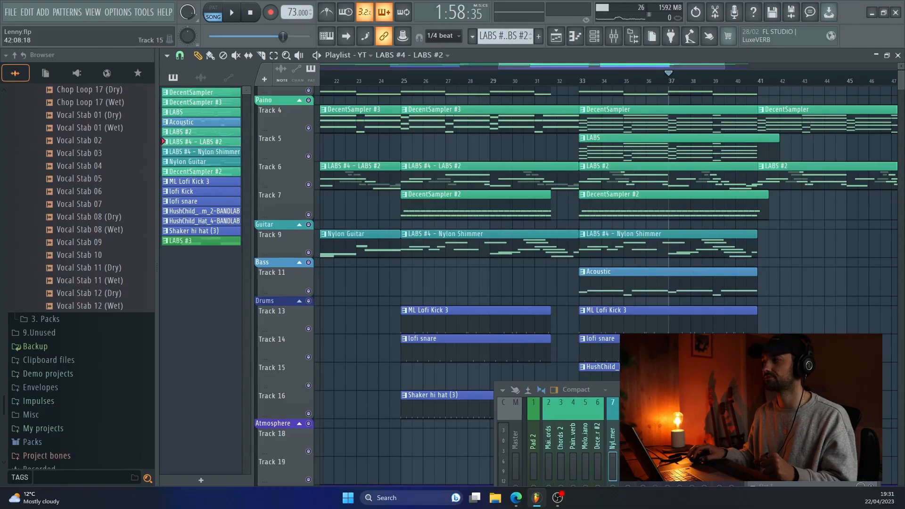